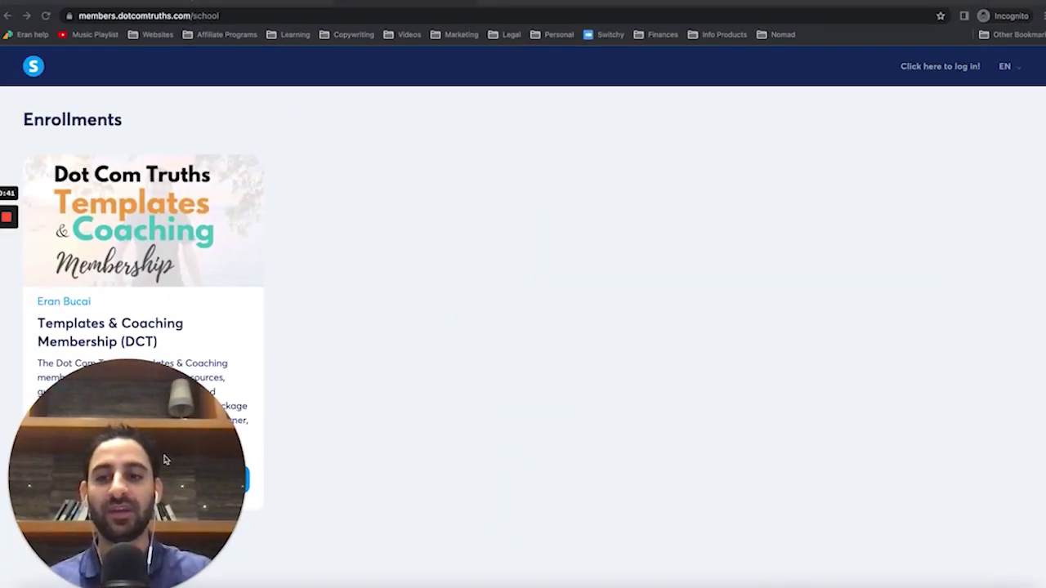
# Open the locked Templates & Coaching Membership course and follow its Buy link to the sales page
pyautogui.moveTo(164, 460); pyautogui.dragTo(958, 570)
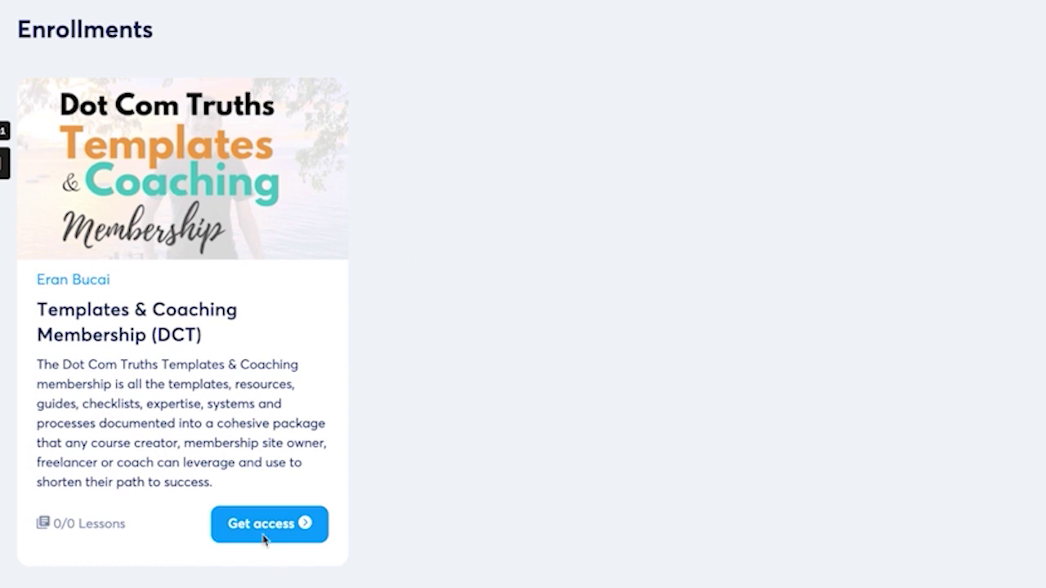
pyautogui.click(288, 533)
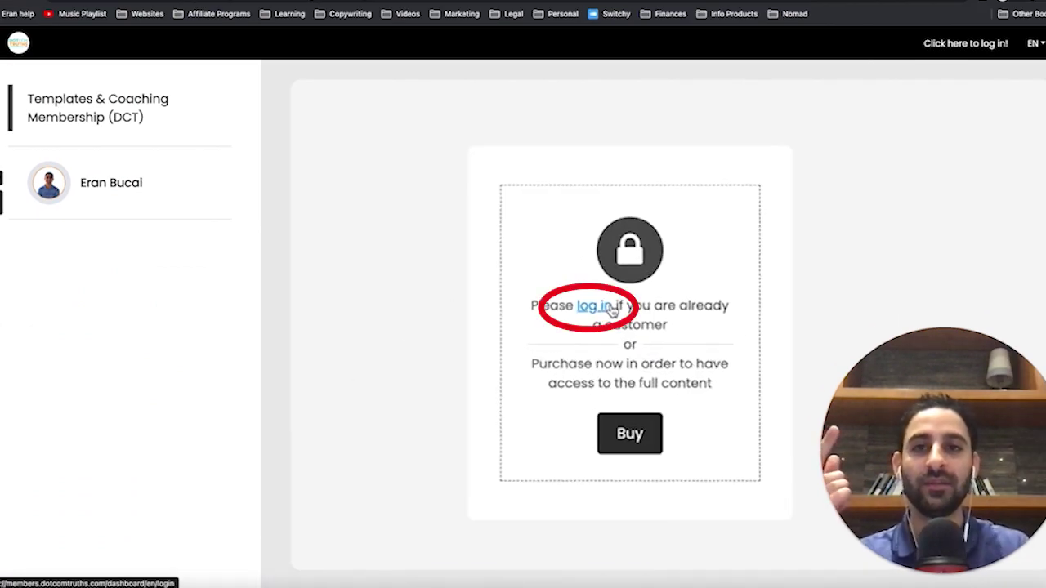
pyautogui.click(641, 438)
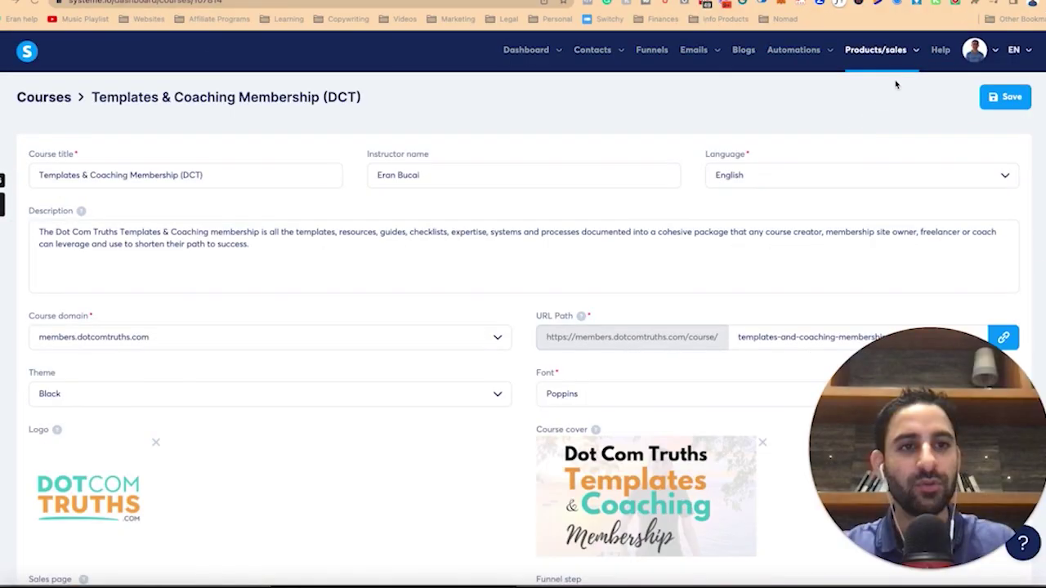
# List courses 50 per page and open Templates & Coaching Membership (DCT) settings from its row menu
pyautogui.moveTo(910, 60)
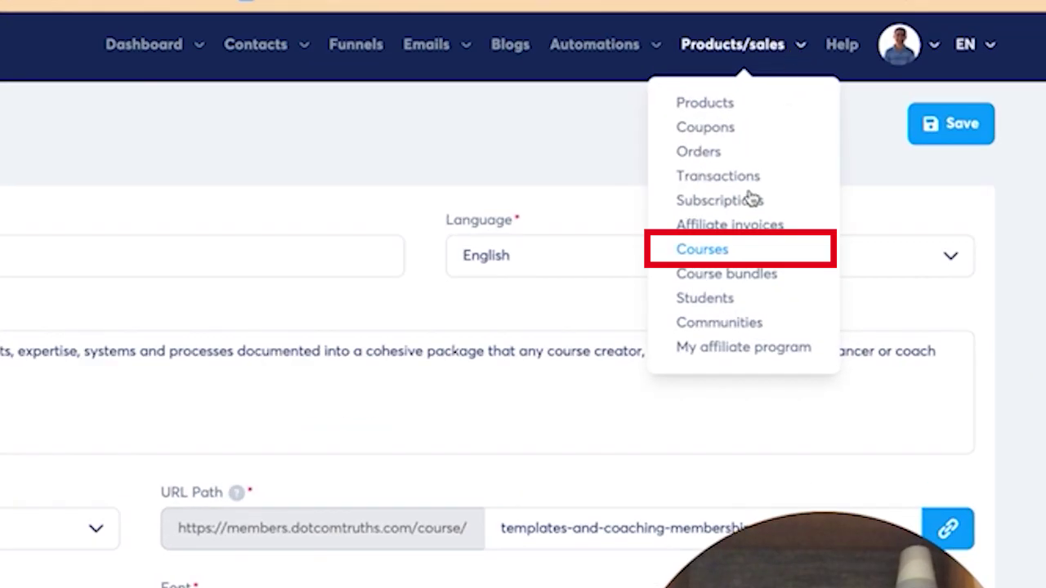
pyautogui.click(702, 250)
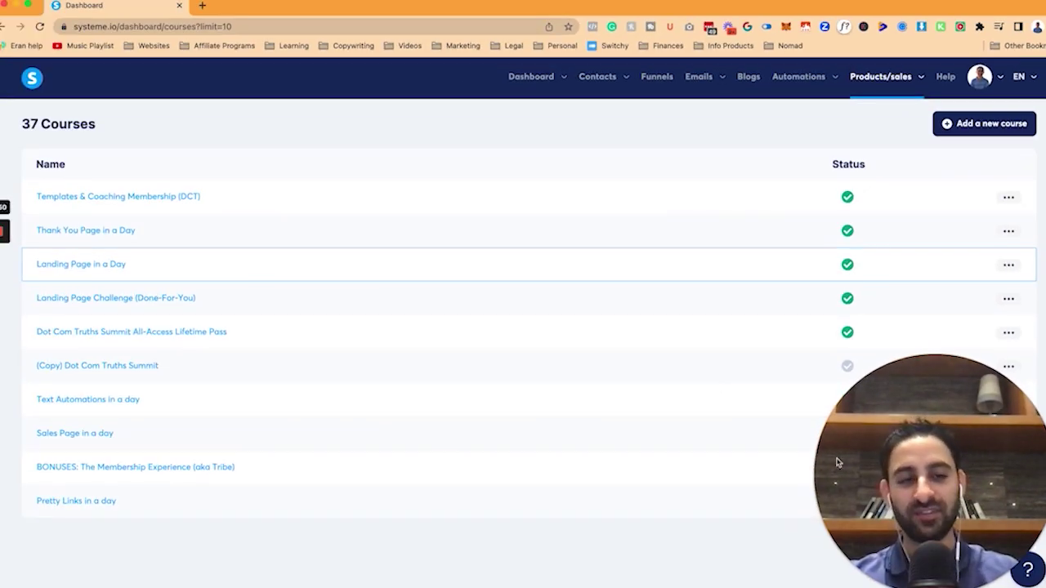
pyautogui.click(901, 542)
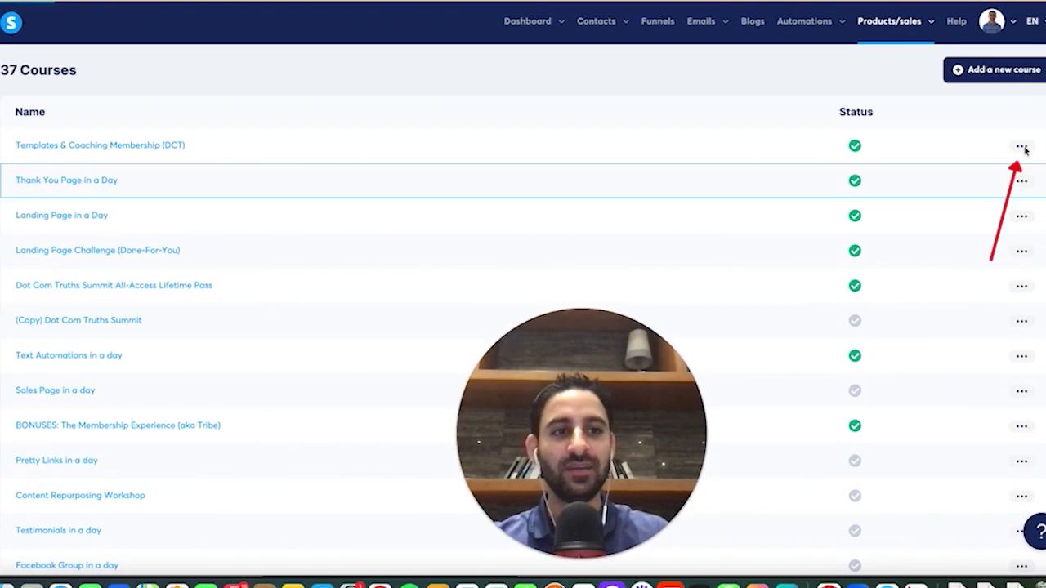
pyautogui.click(1021, 147)
pyautogui.click(596, 105)
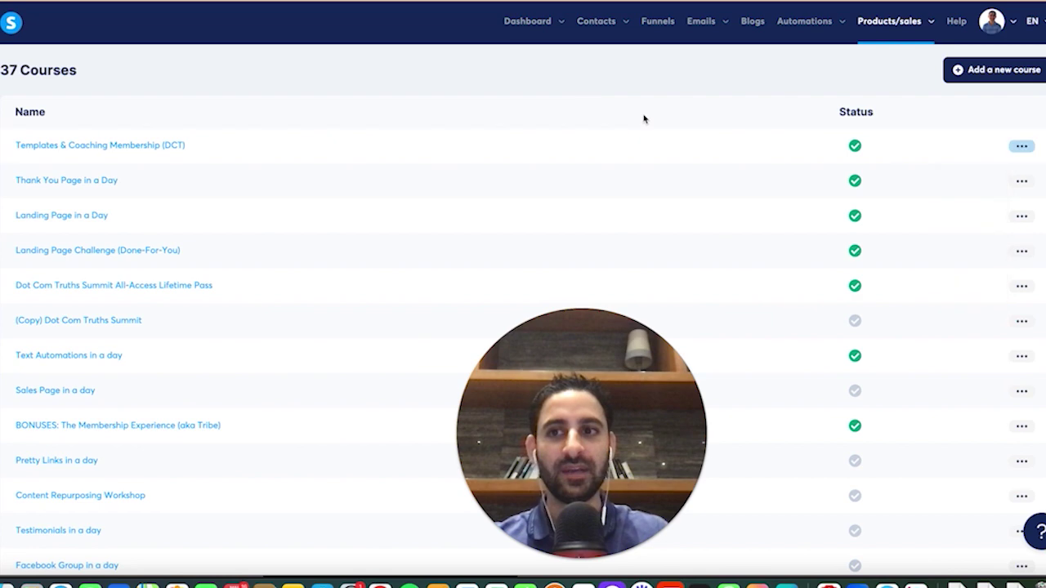
pyautogui.click(1022, 146)
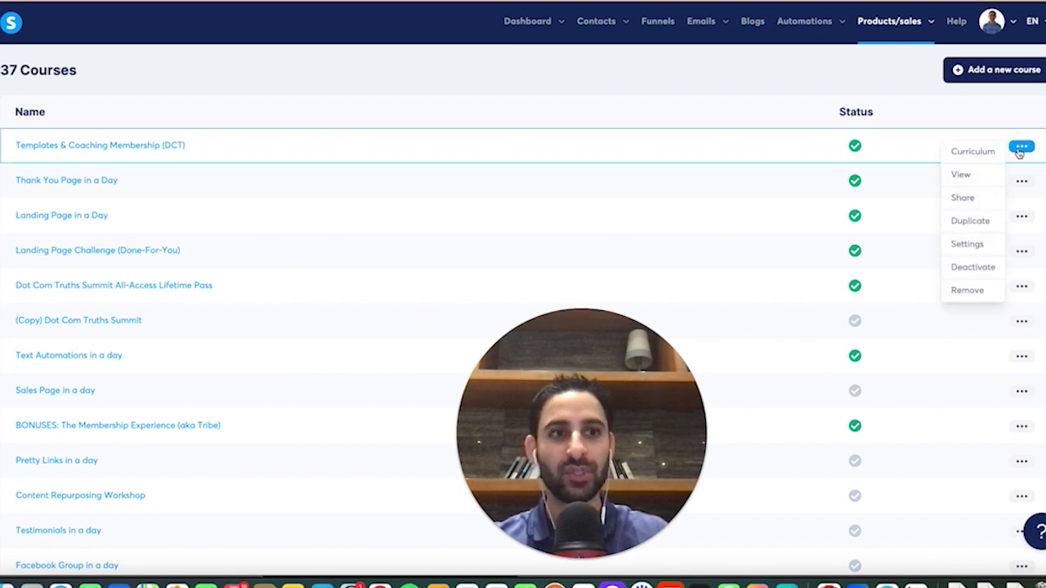
pyautogui.click(970, 246)
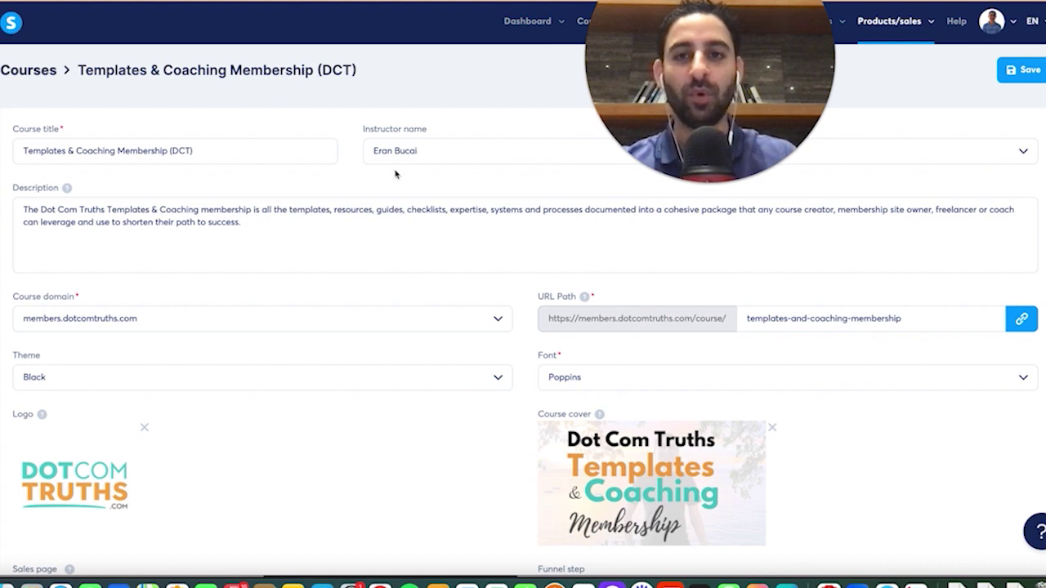
# Search 'template' and set the sales page to DCT Templates & Coaching Membership, Open cart step
pyautogui.scroll(-3, 543, 288)
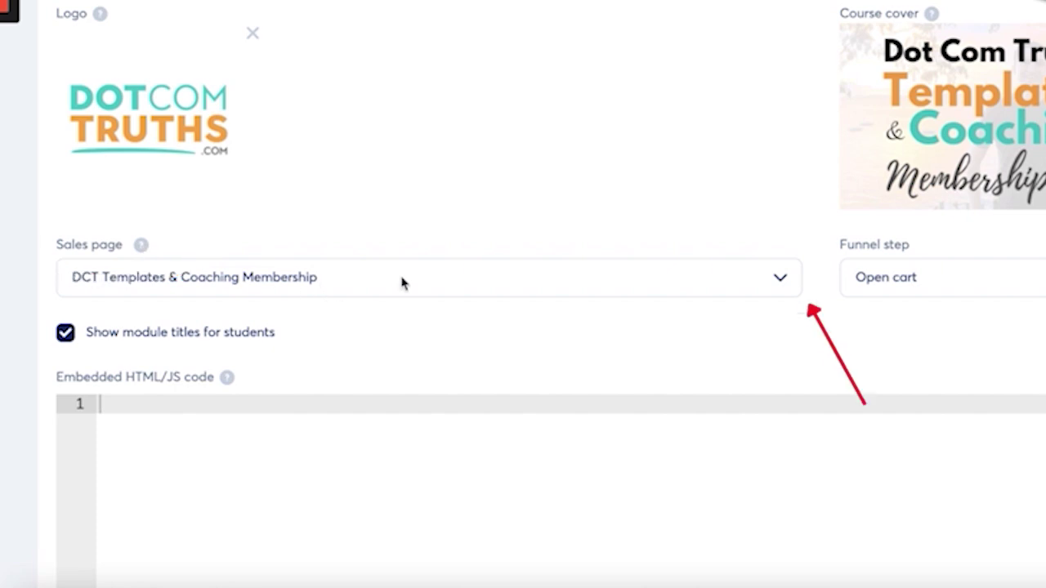
pyautogui.click(780, 280)
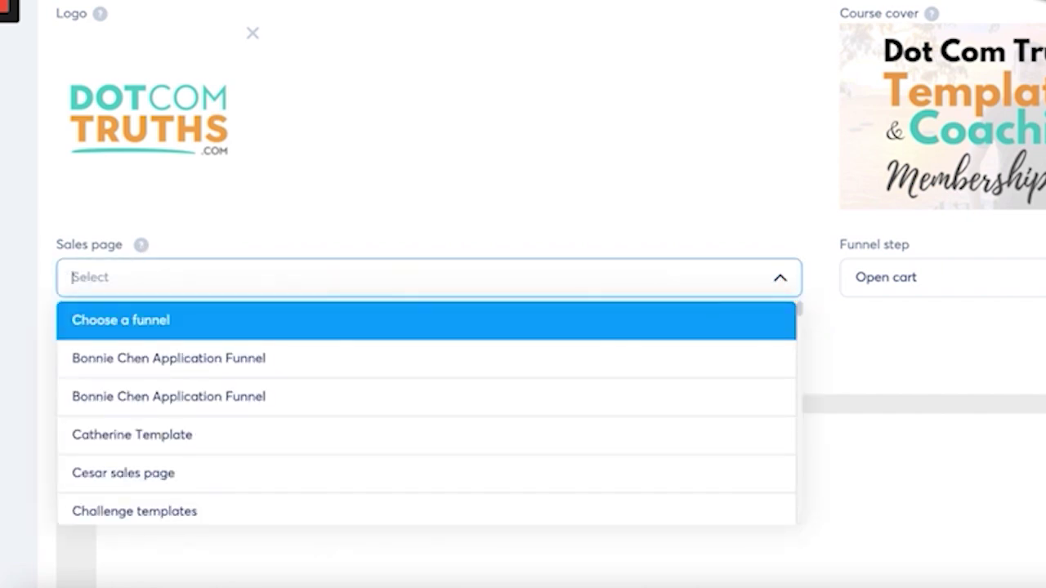
pyautogui.write('template')
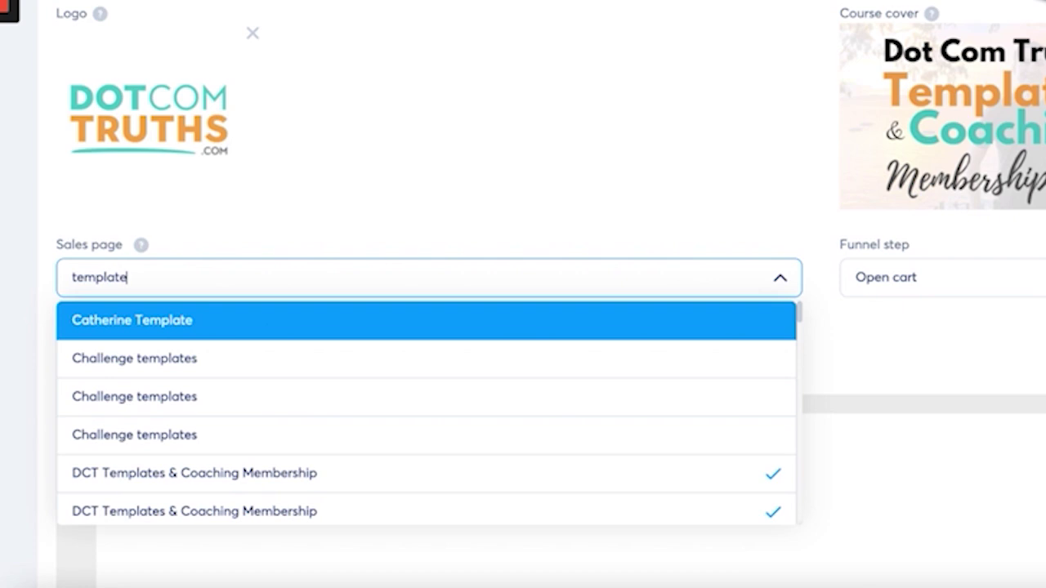
pyautogui.click(537, 486)
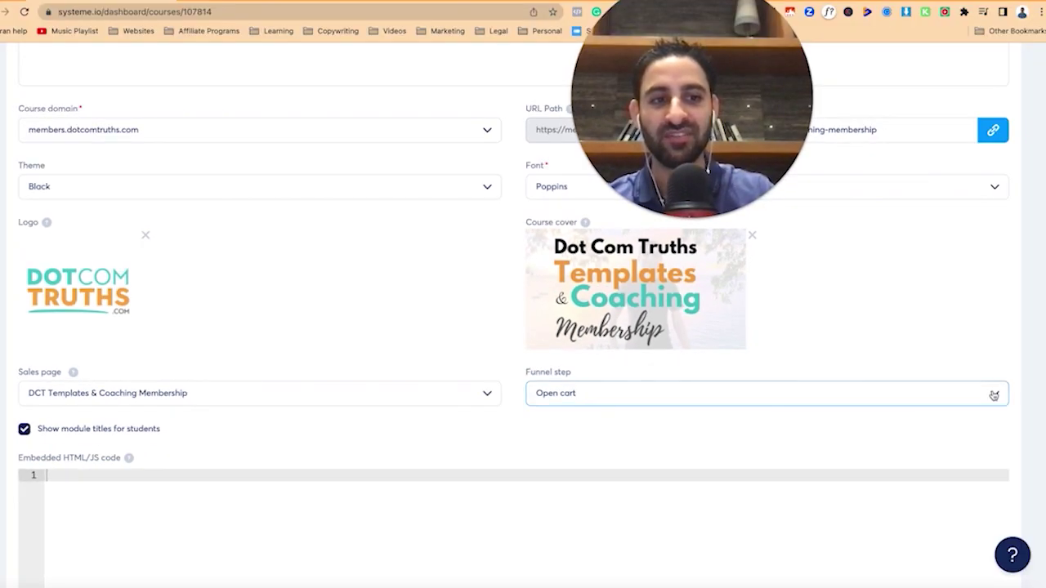
pyautogui.click(994, 396)
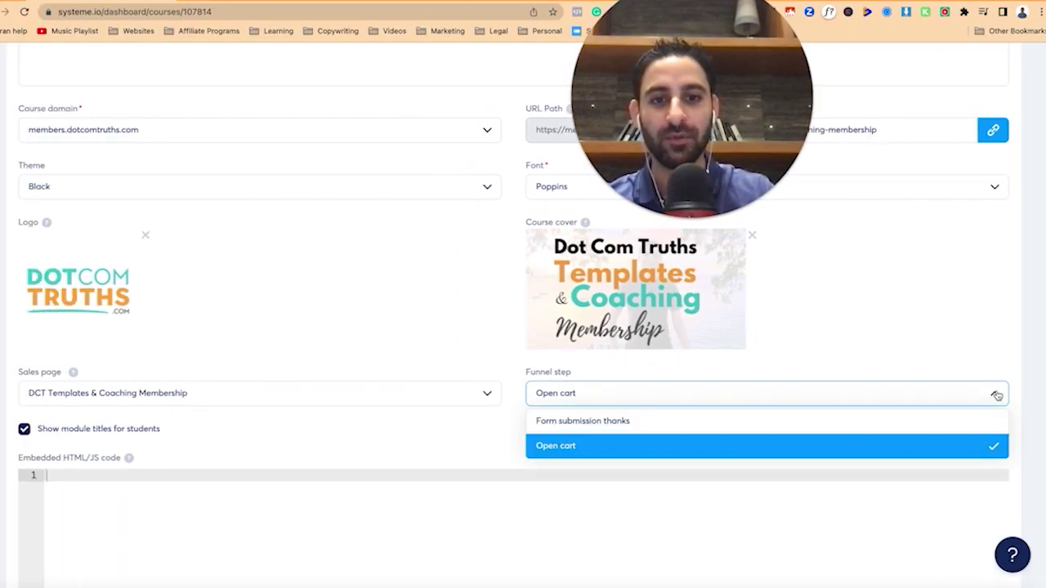
pyautogui.click(848, 454)
# Save the Templates & Coaching Membership course settings
pyautogui.scroll(5, 892, 321)
pyautogui.click(998, 111)
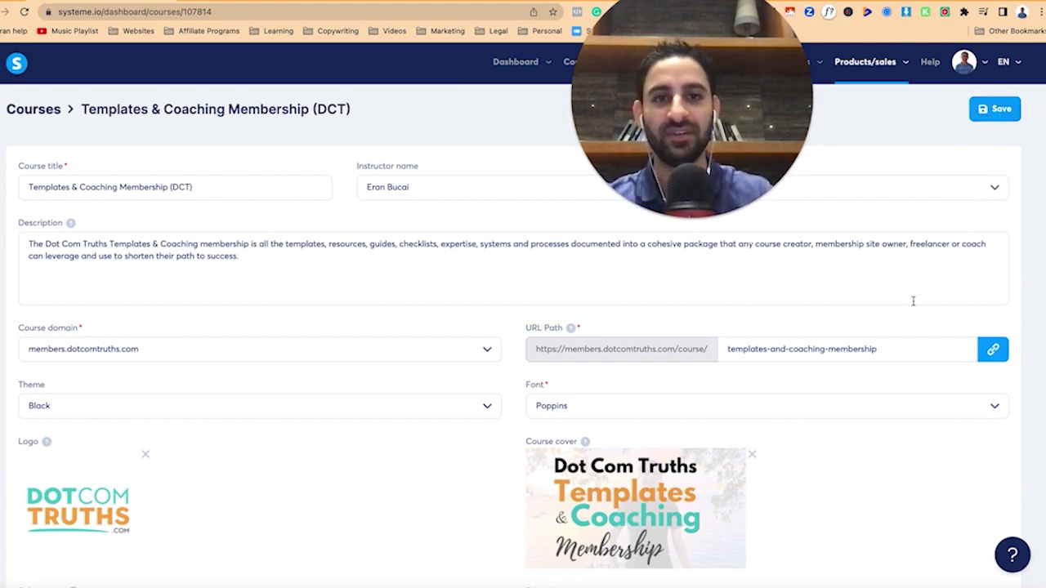
pyautogui.scroll(-3, 913, 327)
pyautogui.scroll(3, 923, 123)
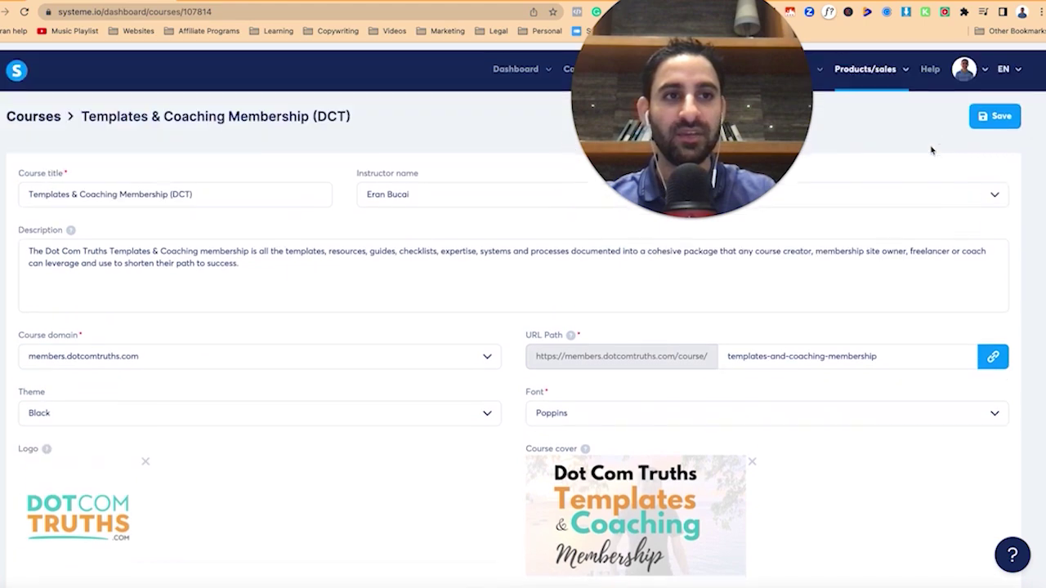
pyautogui.click(995, 109)
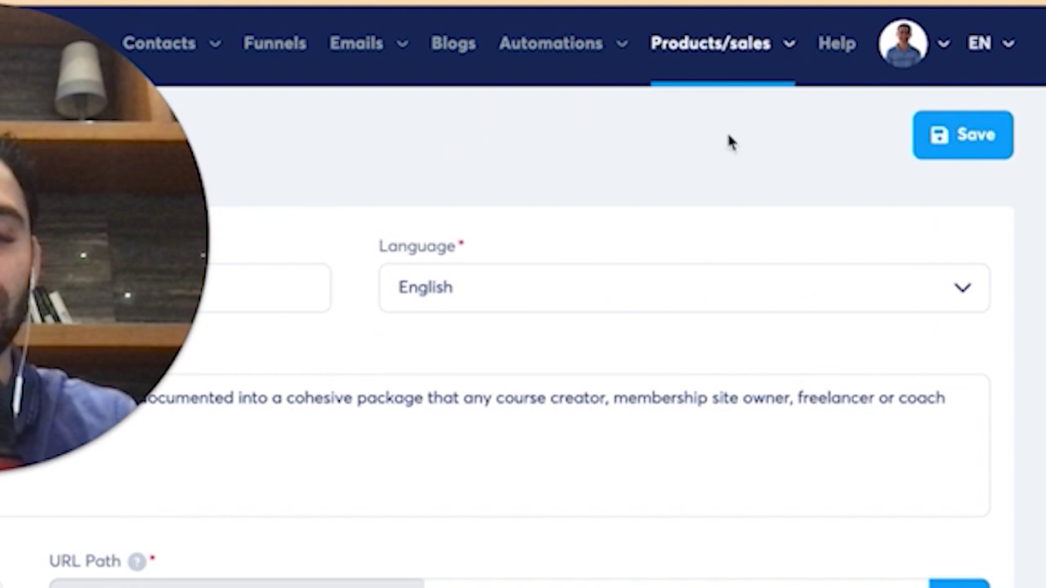
# Return to the Courses list and open the Landing Page in a Day course settings
pyautogui.click(791, 51)
pyautogui.click(683, 285)
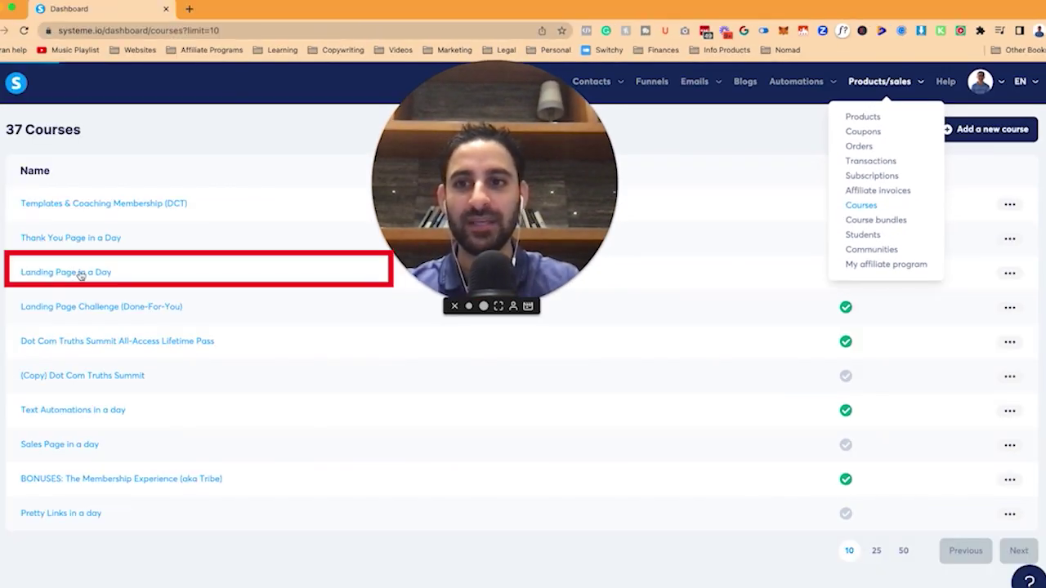
pyautogui.click(1010, 273)
pyautogui.click(956, 369)
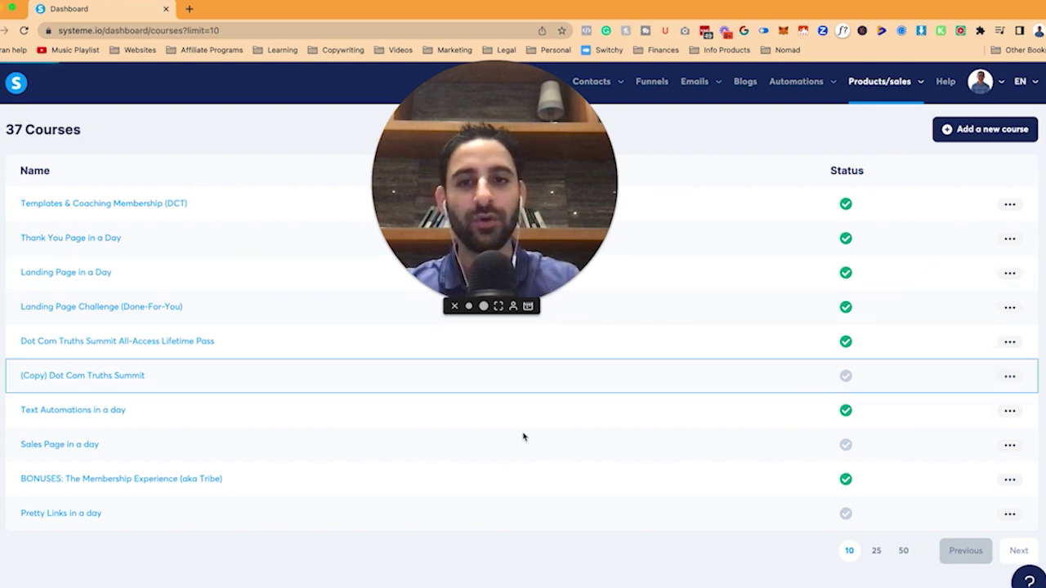
pyautogui.scroll(-5, 516, 446)
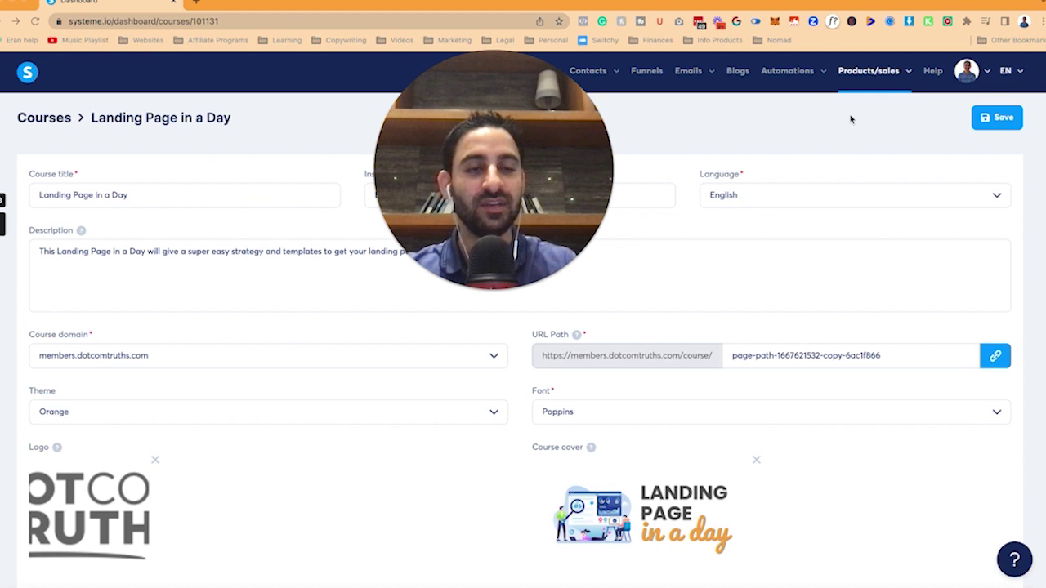
# Go back to Courses and open Landing Page Challenge (Done-For-You) settings via its row menu
pyautogui.moveTo(909, 76)
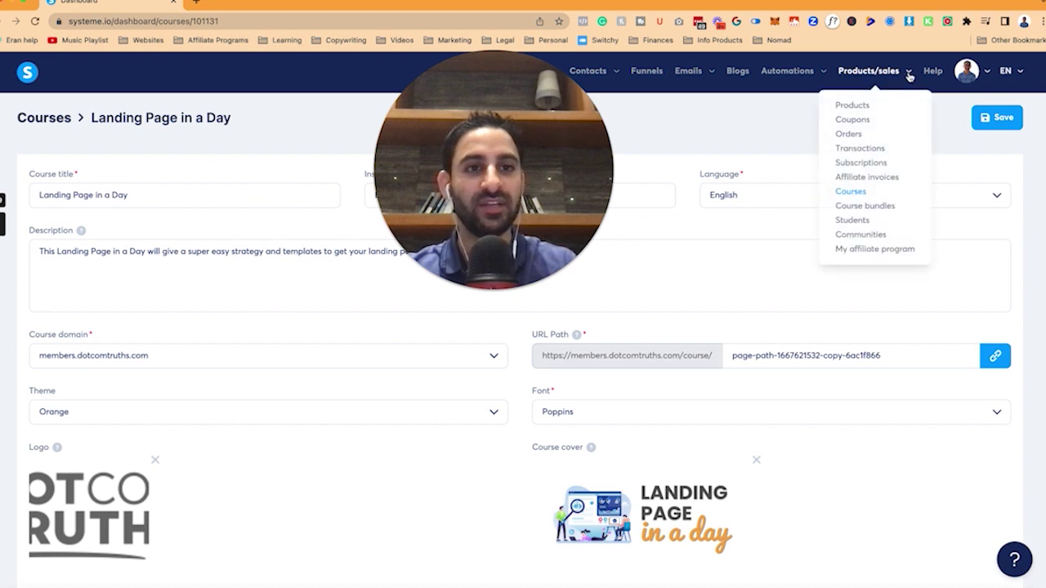
pyautogui.click(851, 192)
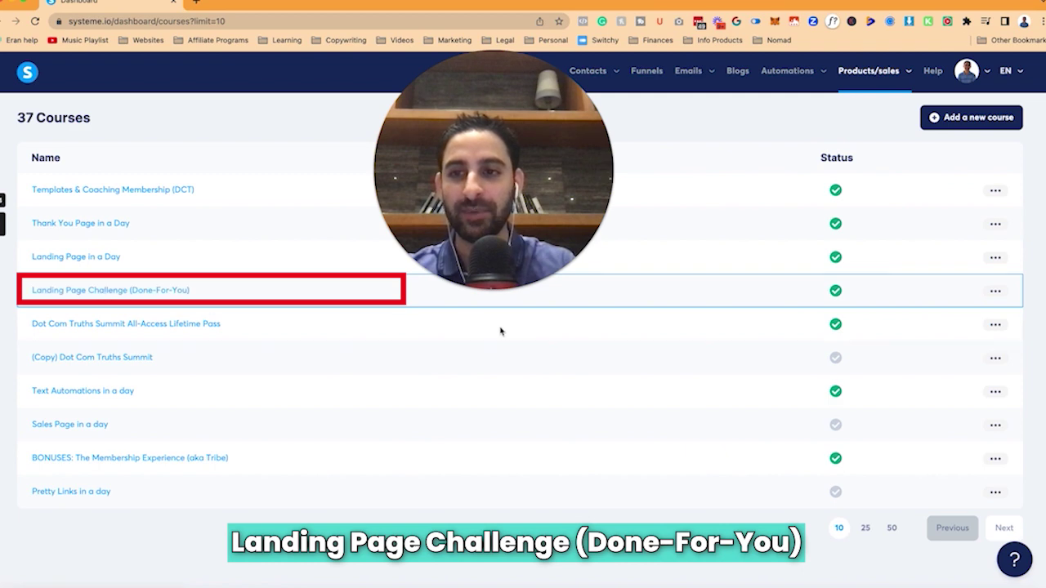
pyautogui.click(996, 291)
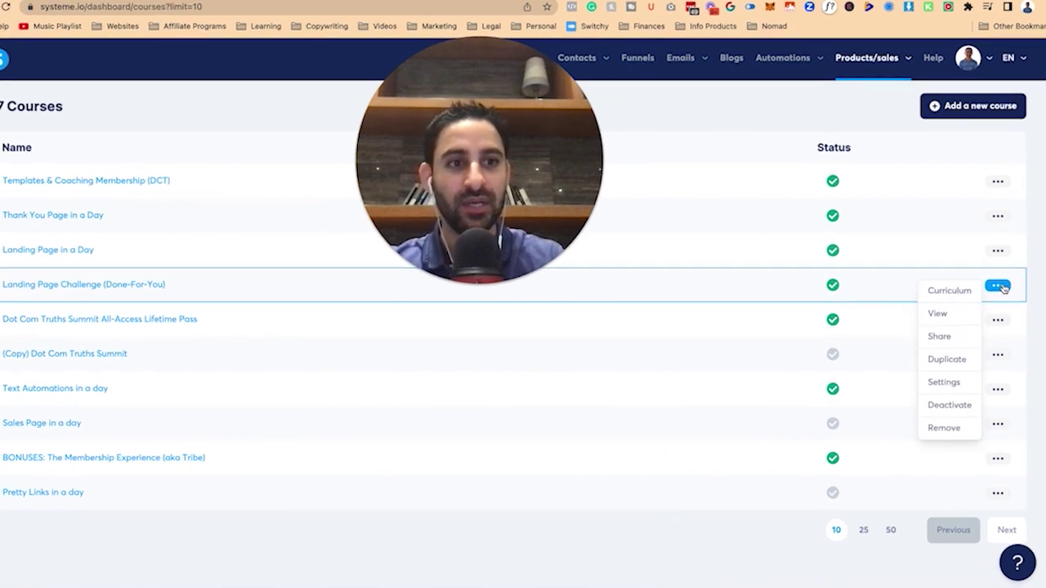
pyautogui.click(944, 381)
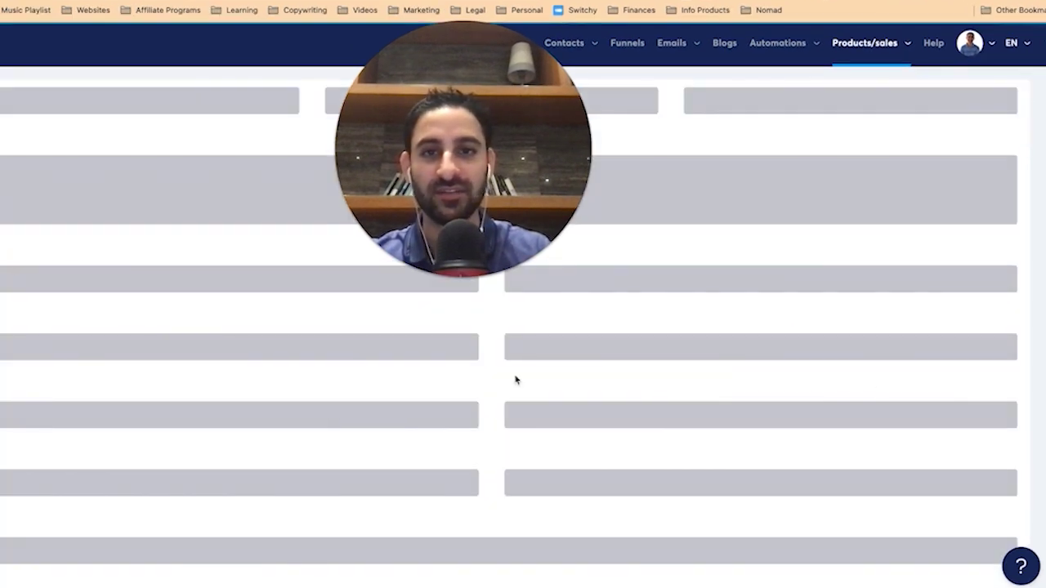
pyautogui.scroll(-5, 525, 504)
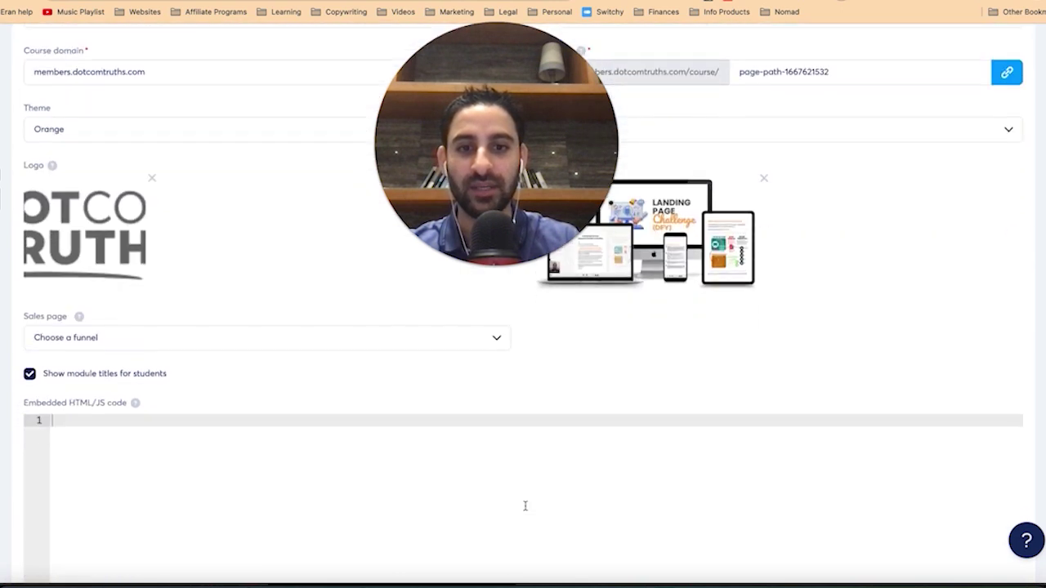
# Search 'landing' and pick the Landing Page Challenge funnel with its Done-For-You Landing Page Challenge step
pyautogui.scroll(1, 488, 343)
pyautogui.click(495, 326)
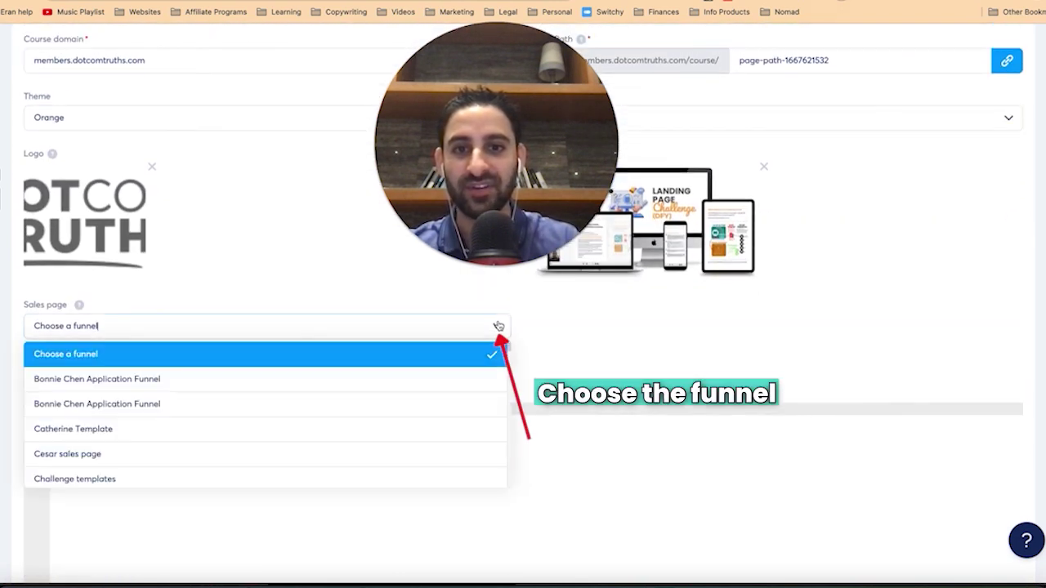
pyautogui.write('landing')
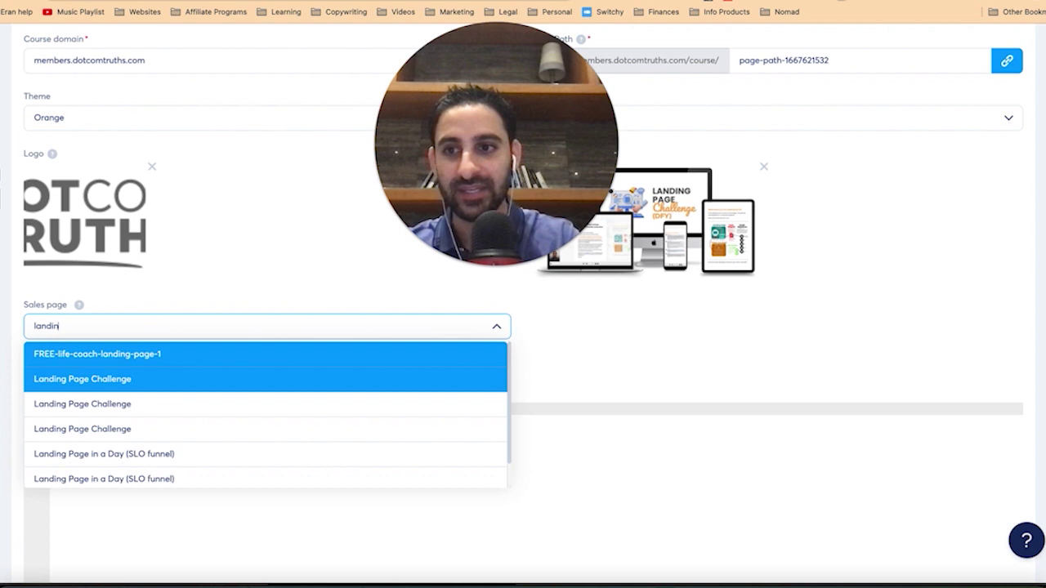
pyautogui.click(188, 378)
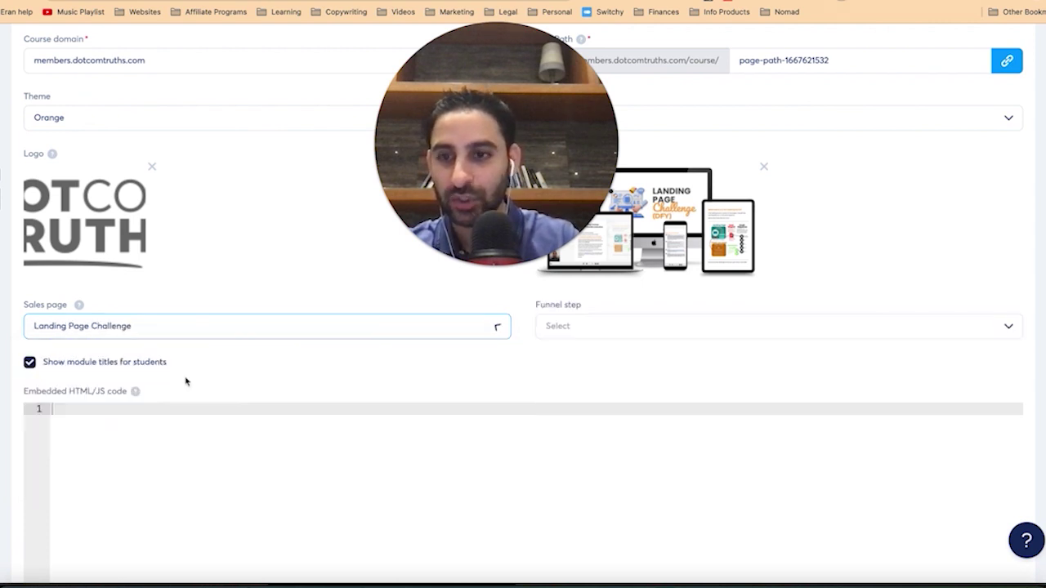
pyautogui.click(1009, 329)
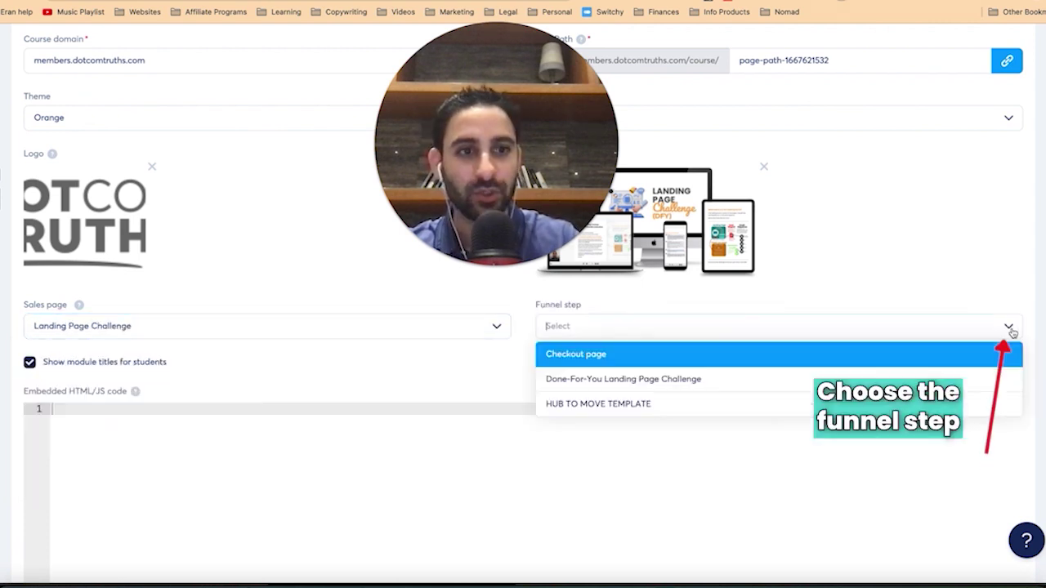
pyautogui.click(892, 384)
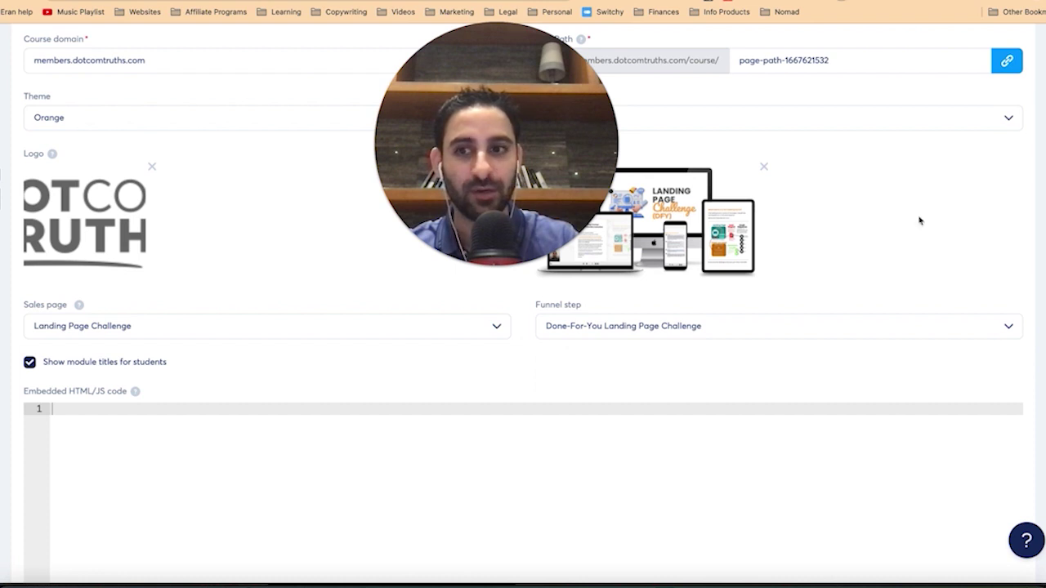
pyautogui.scroll(5, 919, 221)
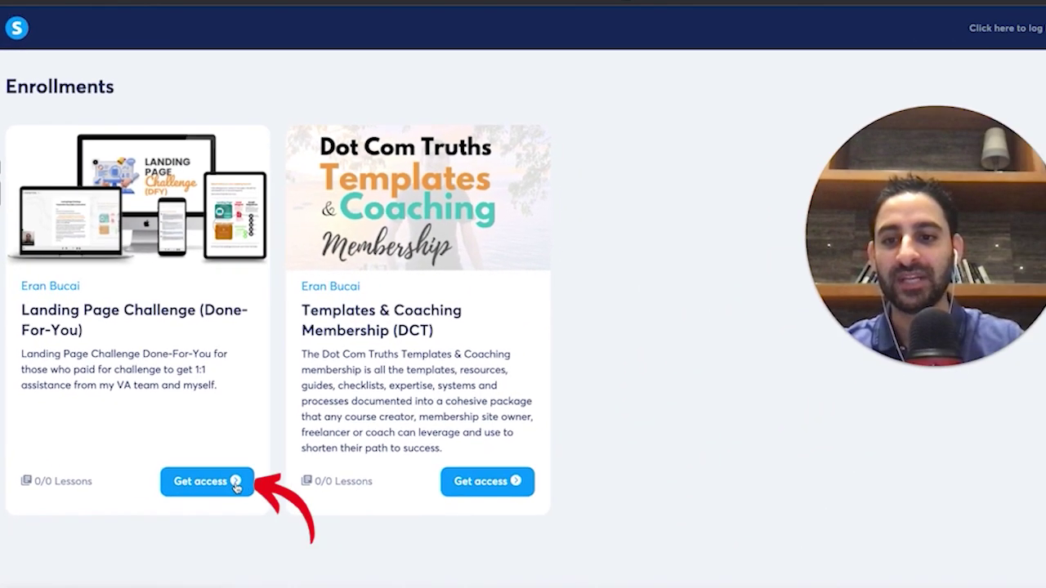
pyautogui.click(282, 522)
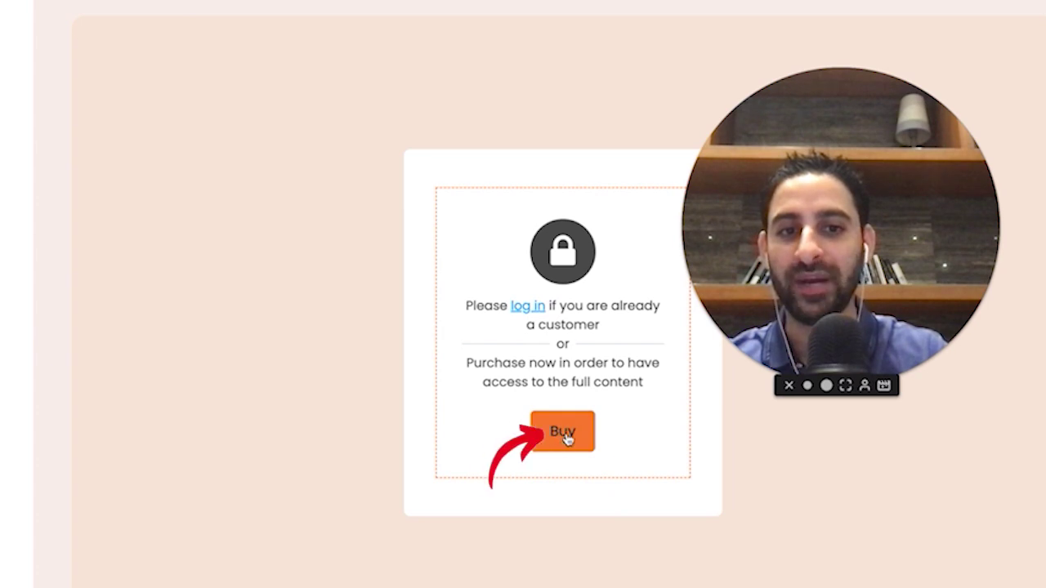
pyautogui.click(564, 434)
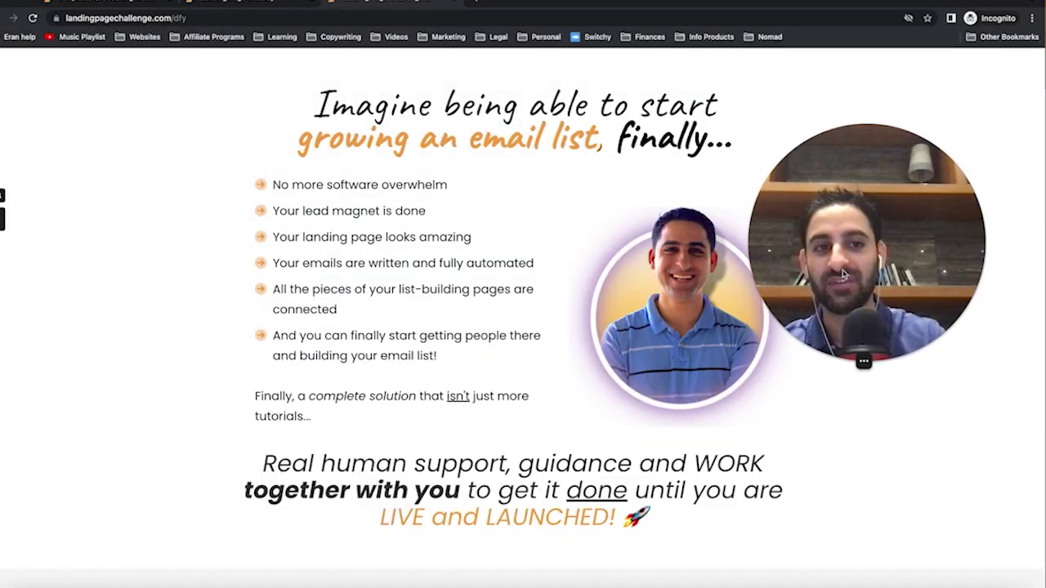
pyautogui.scroll(-20, 567, 378)
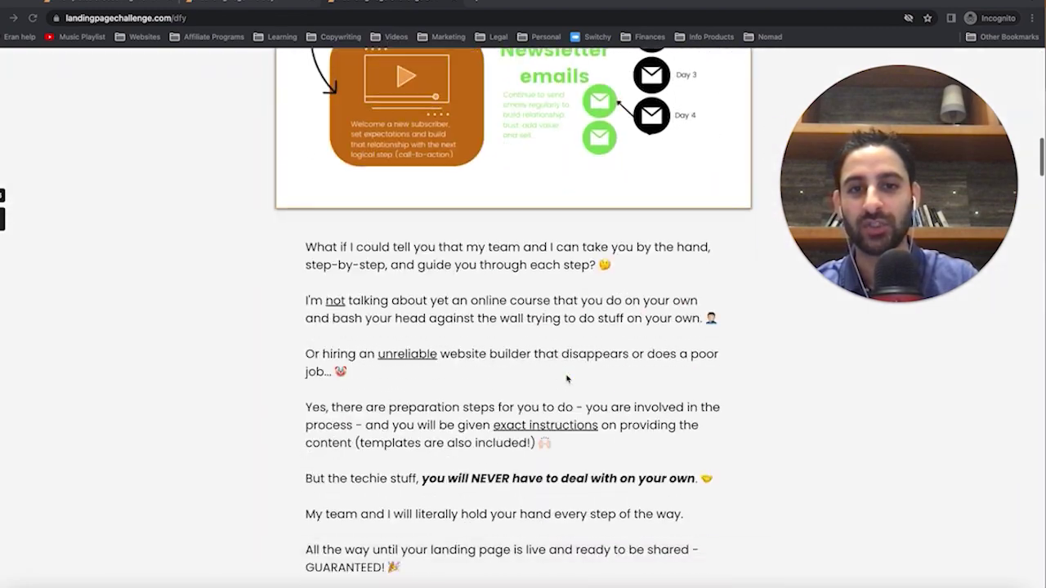
pyautogui.scroll(-20, 566, 379)
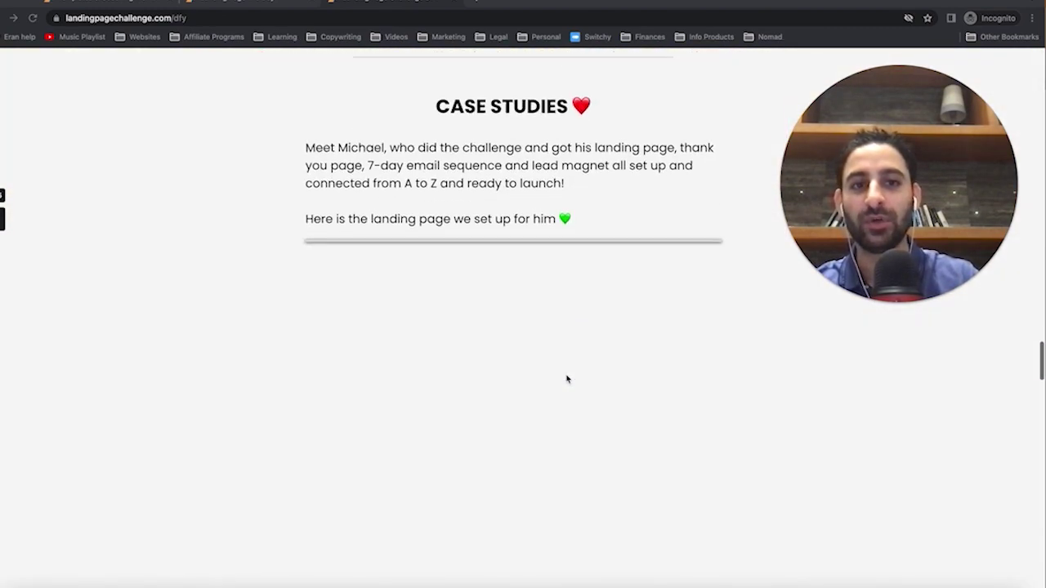
pyautogui.scroll(-8, 567, 378)
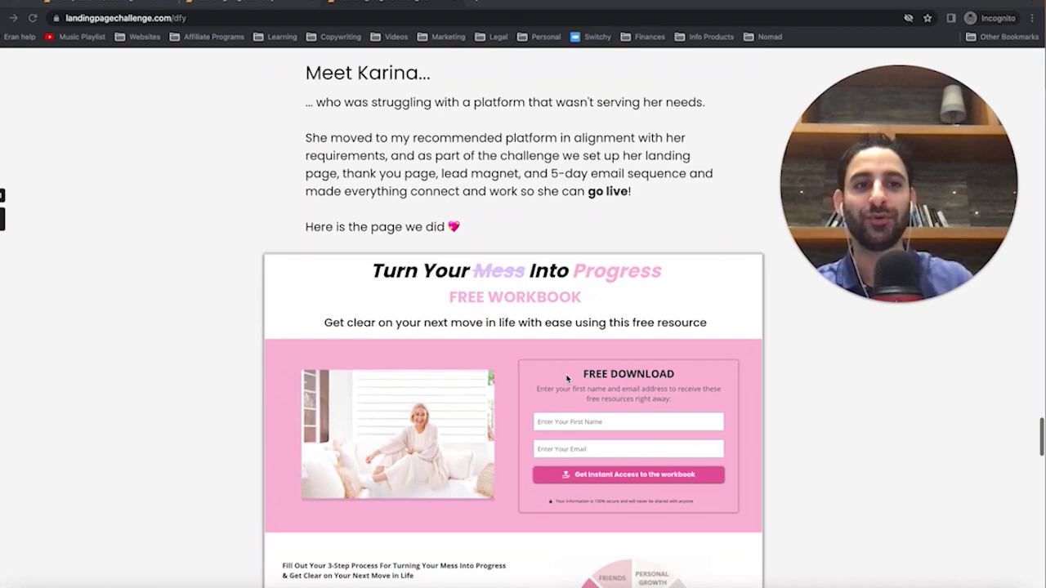
pyautogui.scroll(-15, 567, 379)
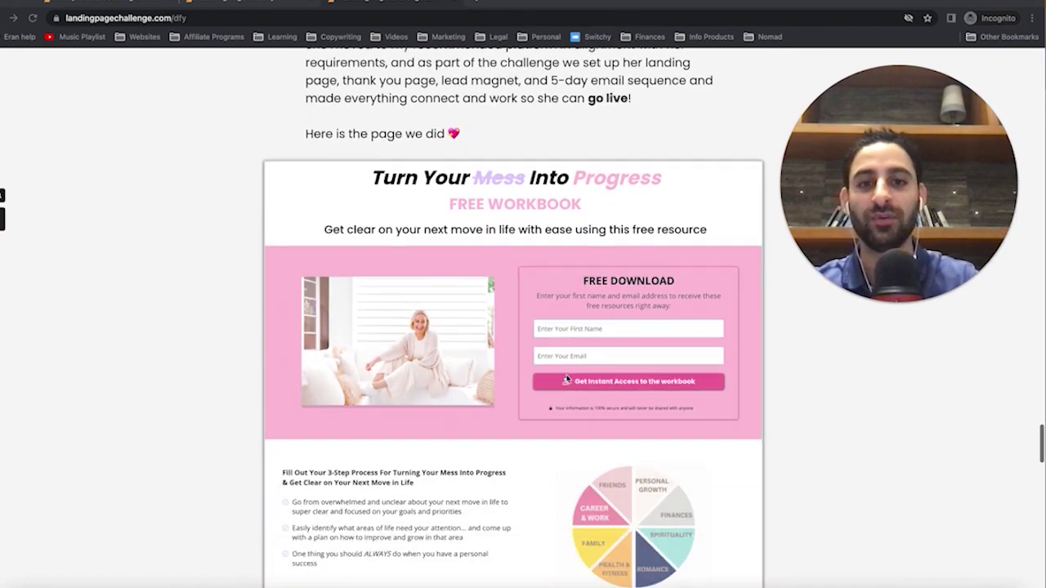
pyautogui.scroll(-5, 568, 379)
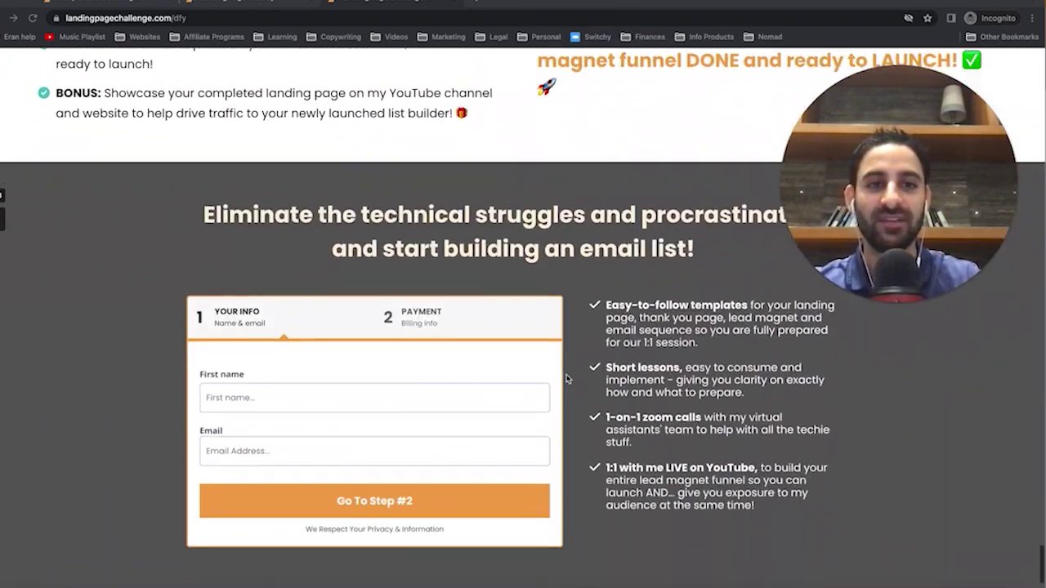
pyautogui.scroll(20, 567, 379)
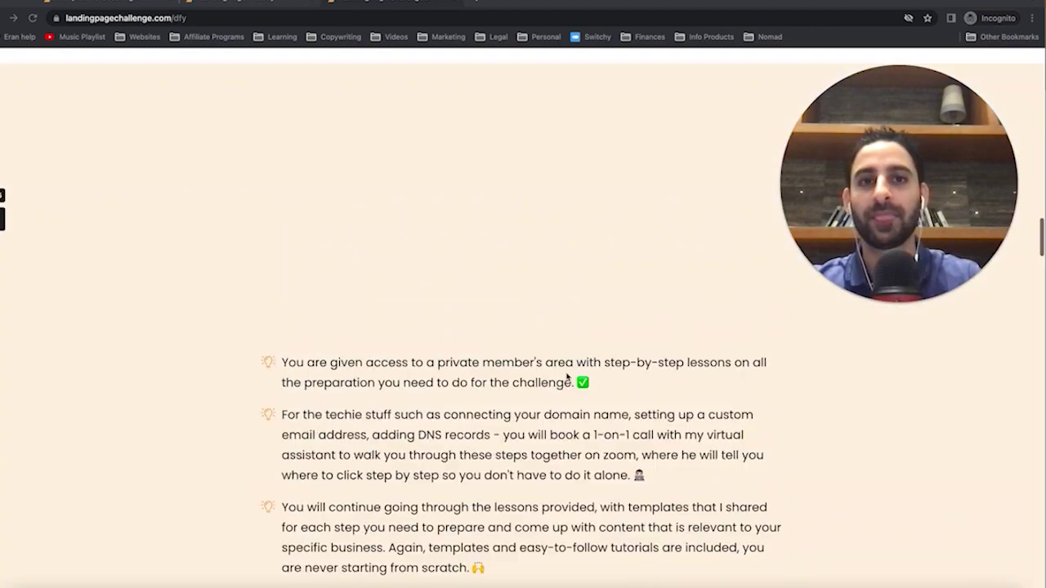
pyautogui.scroll(5, 174, 224)
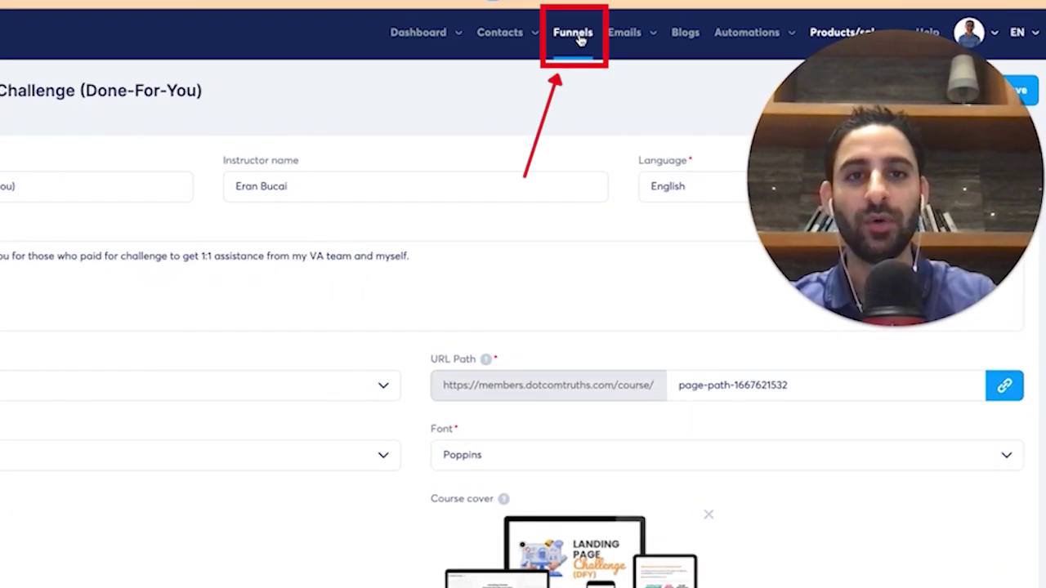
# Filter funnels by 'landing page' and open the Landing Page Challenge funnel's Done-For-You order form step
pyautogui.click(642, 69)
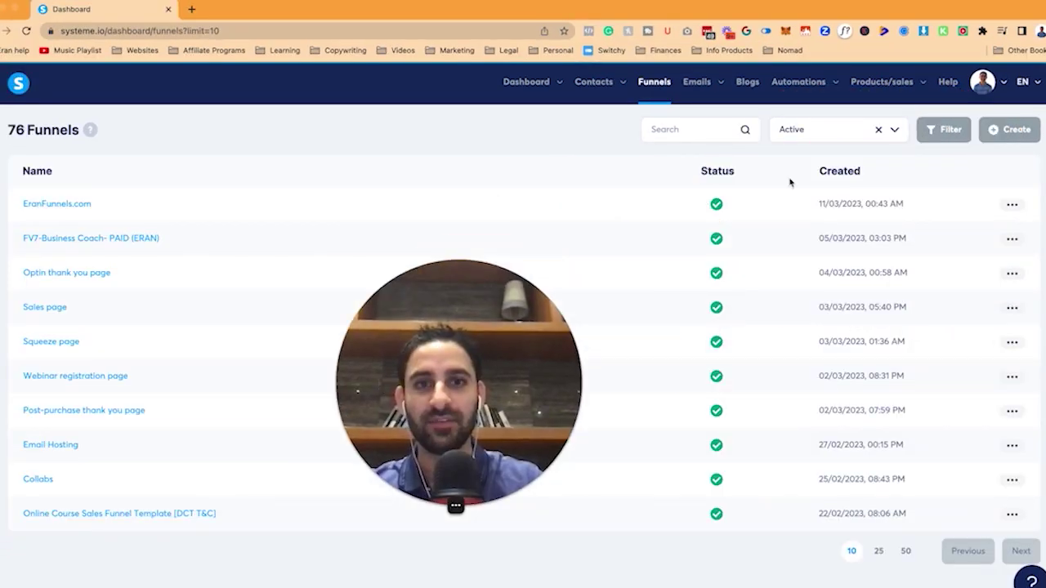
pyautogui.click(703, 131)
pyautogui.write('landing page')
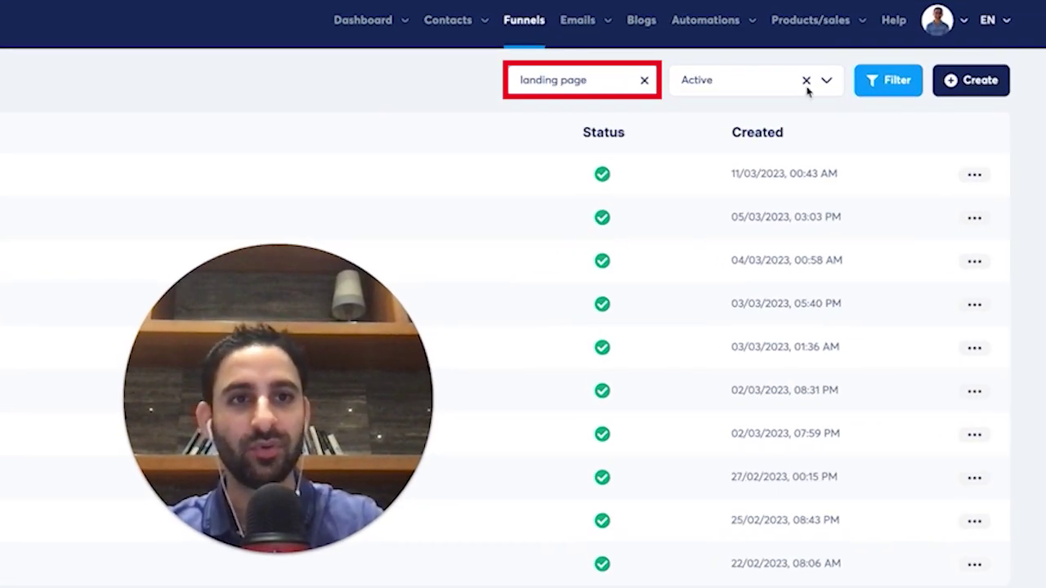
pyautogui.click(888, 80)
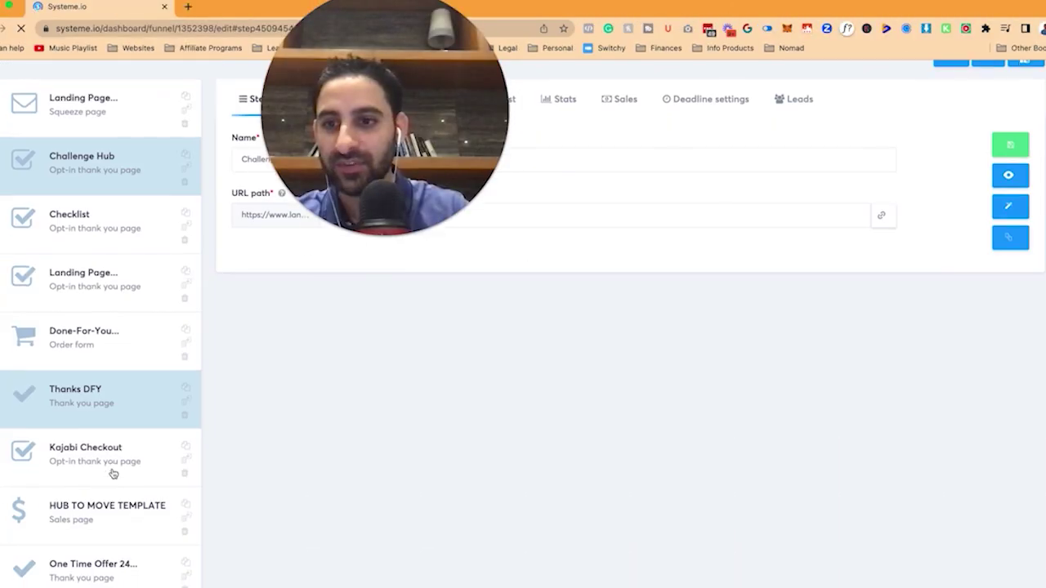
pyautogui.scroll(-5, 100, 518)
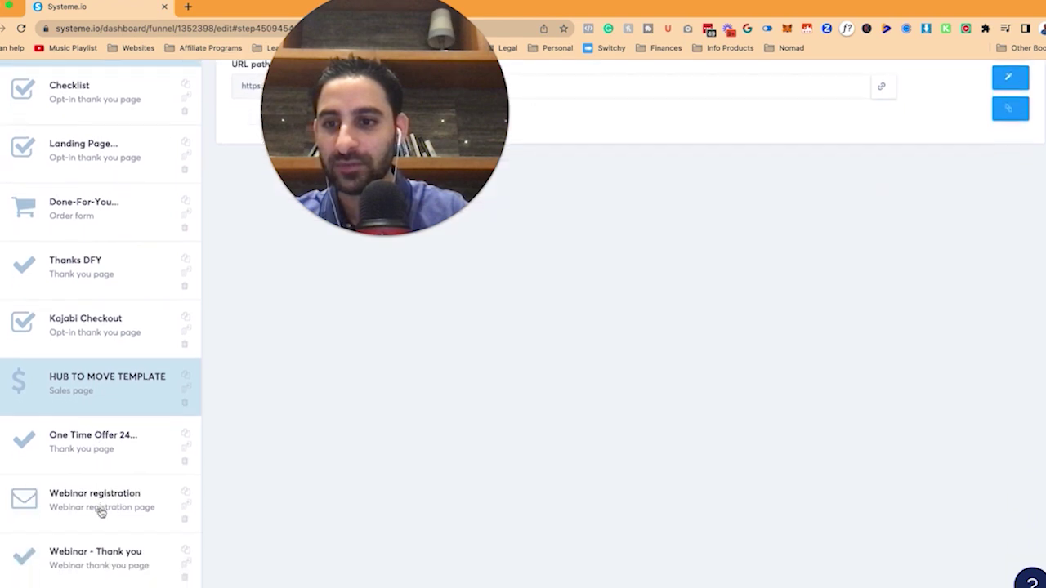
pyautogui.scroll(2, 99, 346)
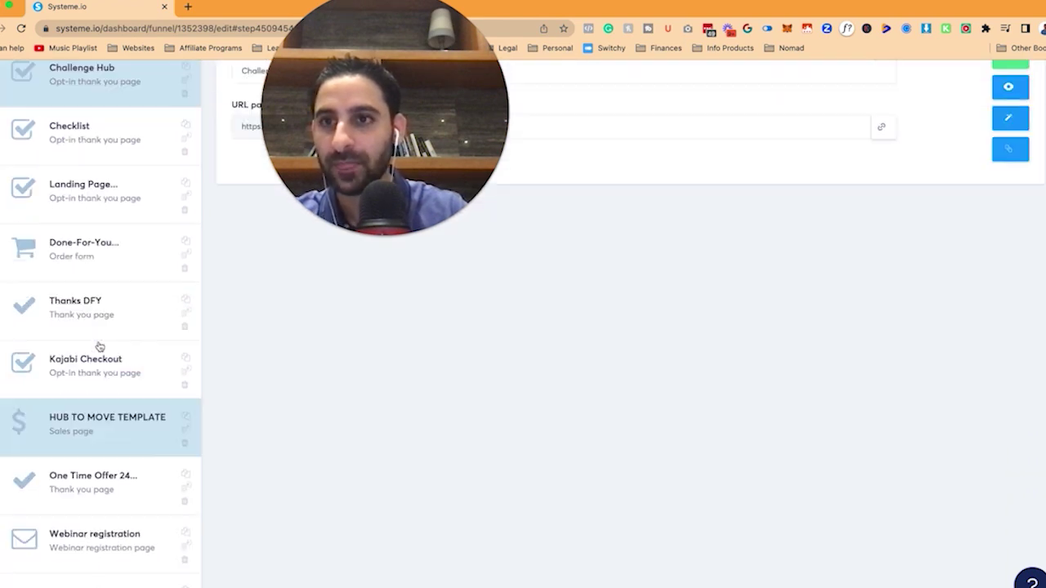
pyautogui.click(93, 259)
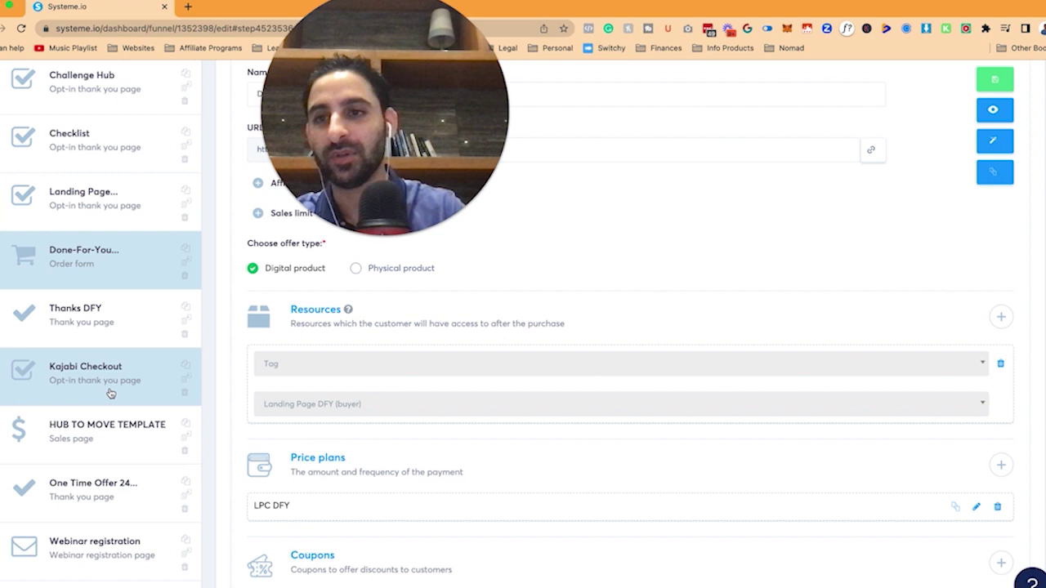
# Scroll through the Landing Page Challenge funnel steps, then bring up the Products/Sales menu
pyautogui.scroll(2, 111, 394)
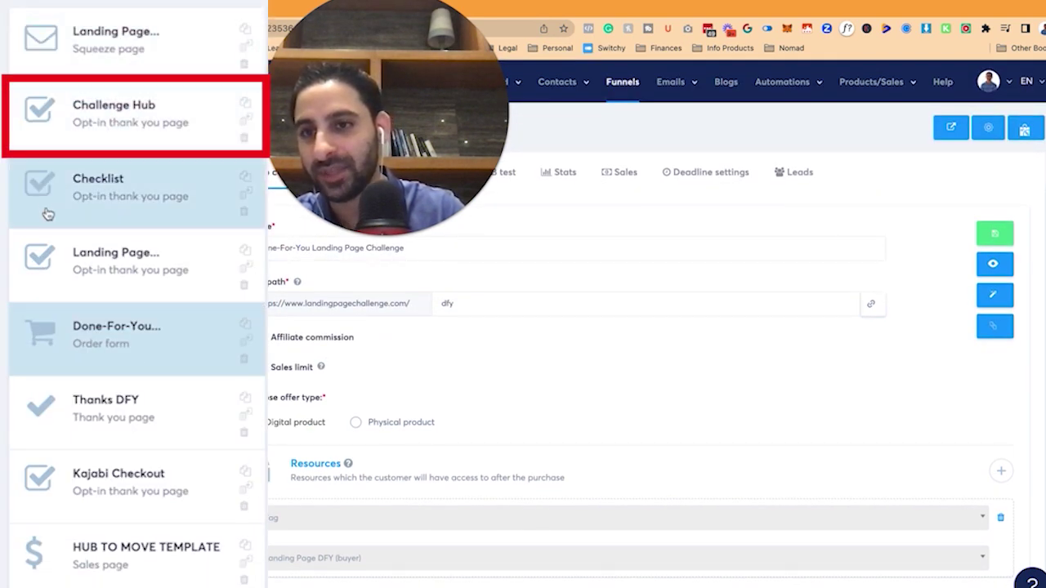
pyautogui.scroll(-3, 33, 280)
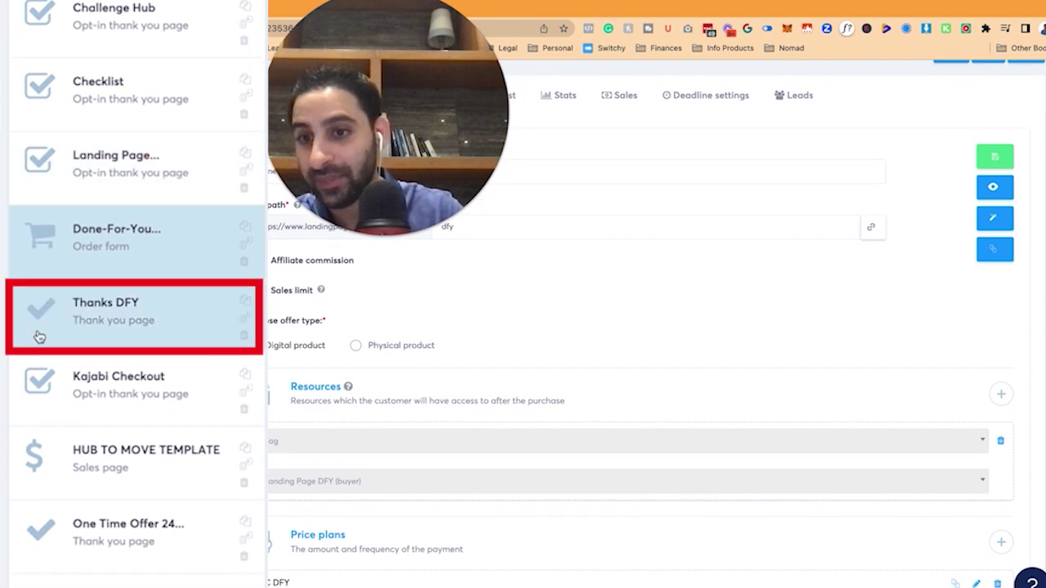
pyautogui.scroll(-3, 36, 396)
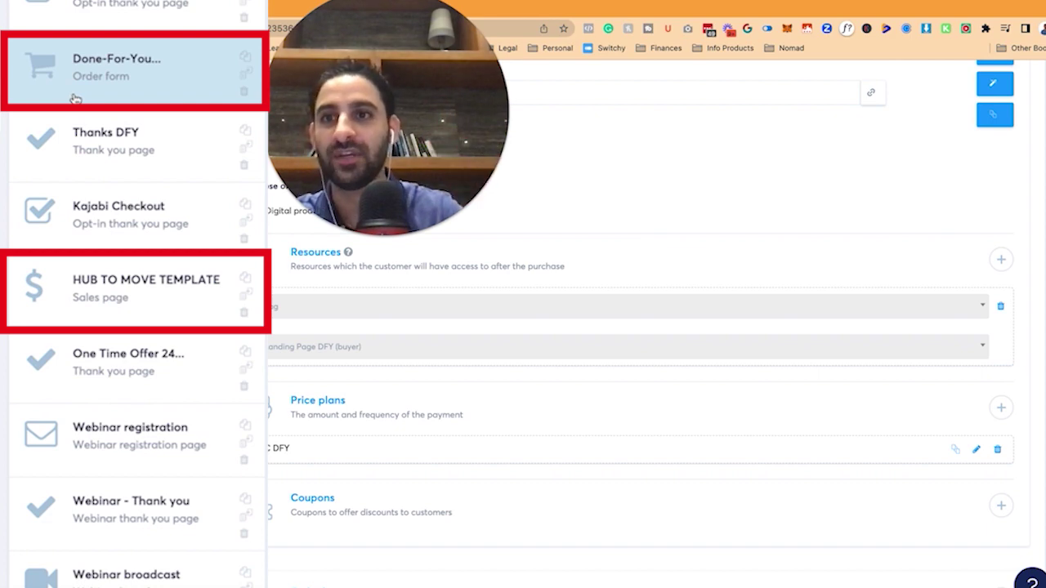
pyautogui.scroll(3, 584, 205)
pyautogui.moveTo(903, 85)
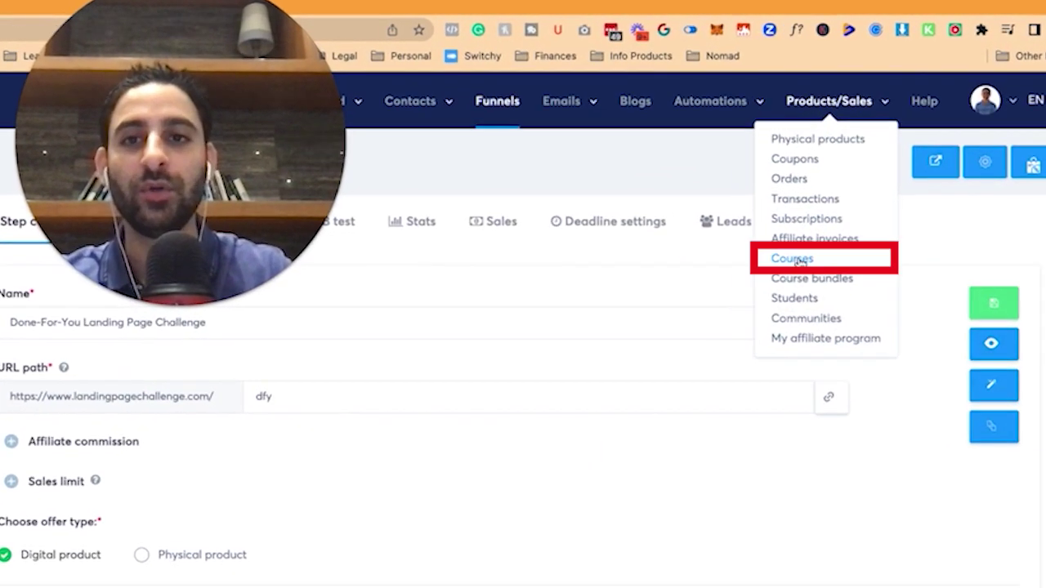
# Open the Landing Page Challenge (Done-For-You) course settings from the Courses list
pyautogui.click(846, 201)
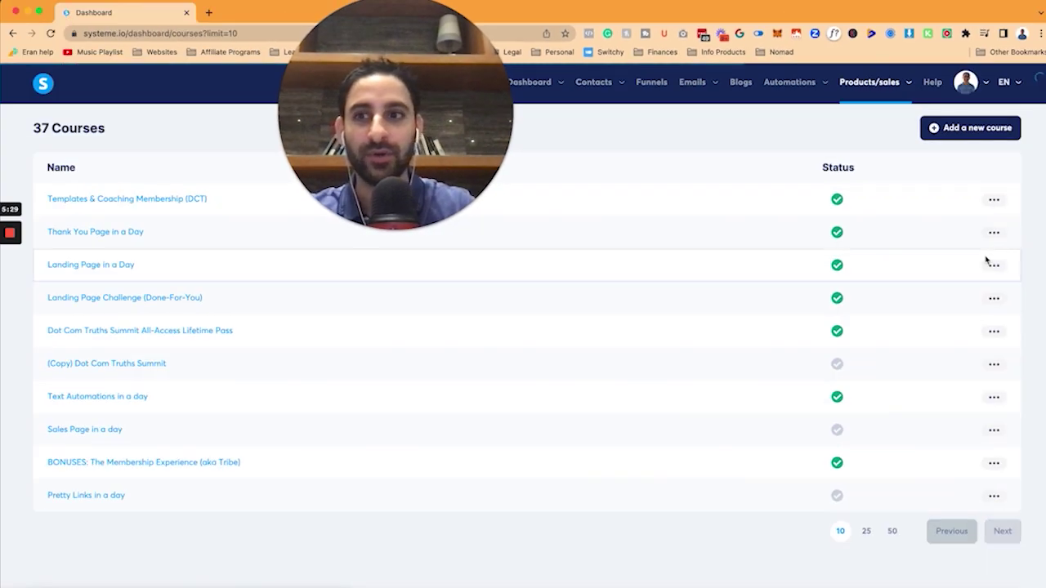
pyautogui.click(994, 299)
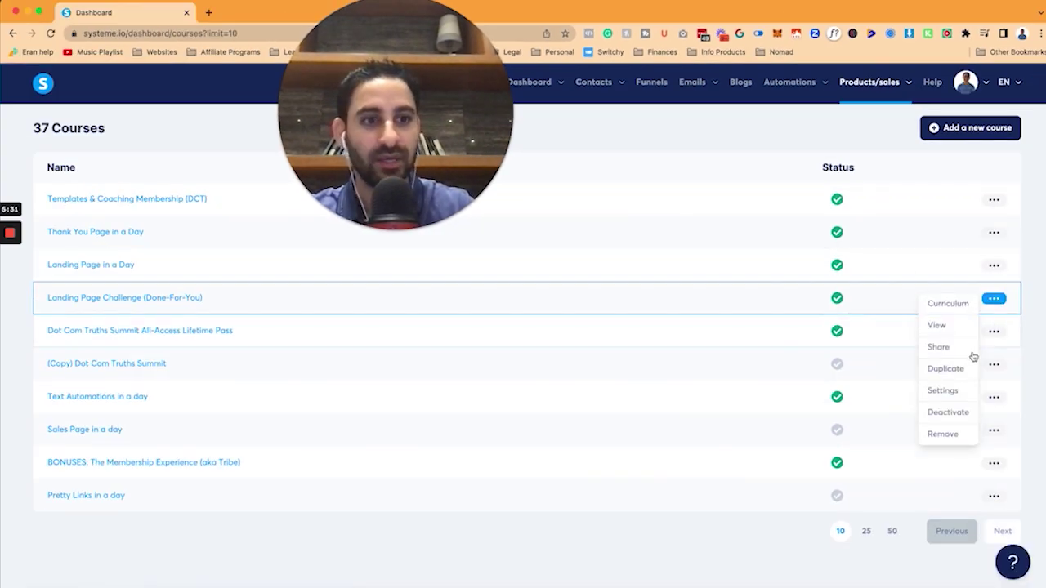
pyautogui.click(944, 391)
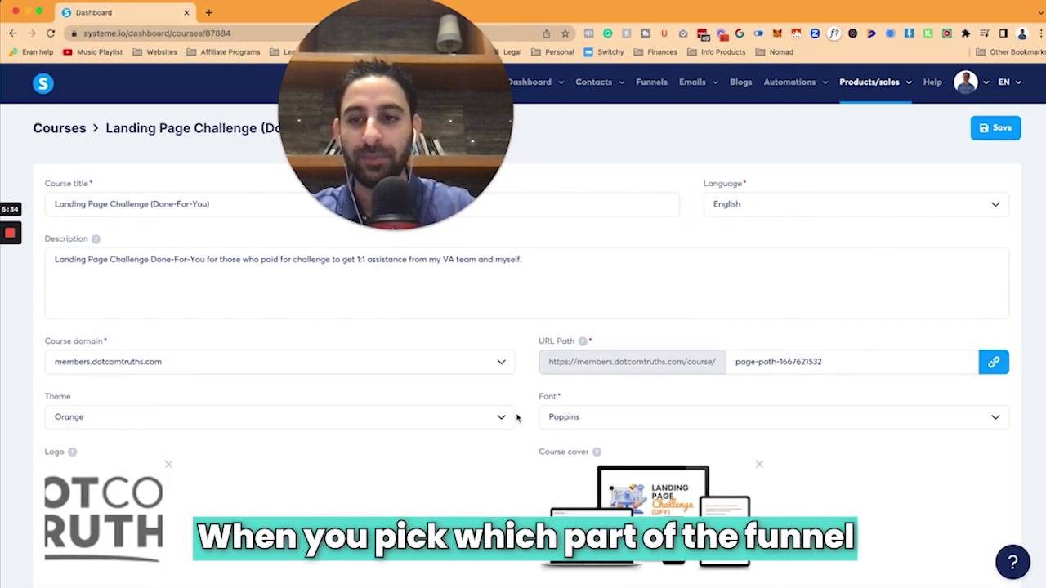
# Confirm the Funnel step stays Done-For-You Landing Page Challenge
pyautogui.scroll(-5, 516, 413)
pyautogui.scroll(2, 516, 414)
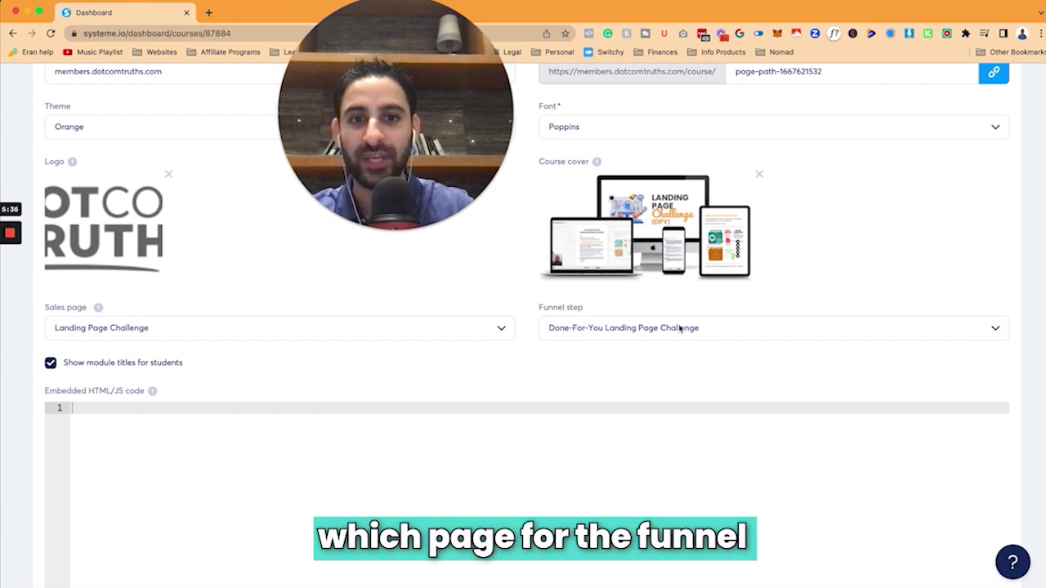
pyautogui.click(995, 328)
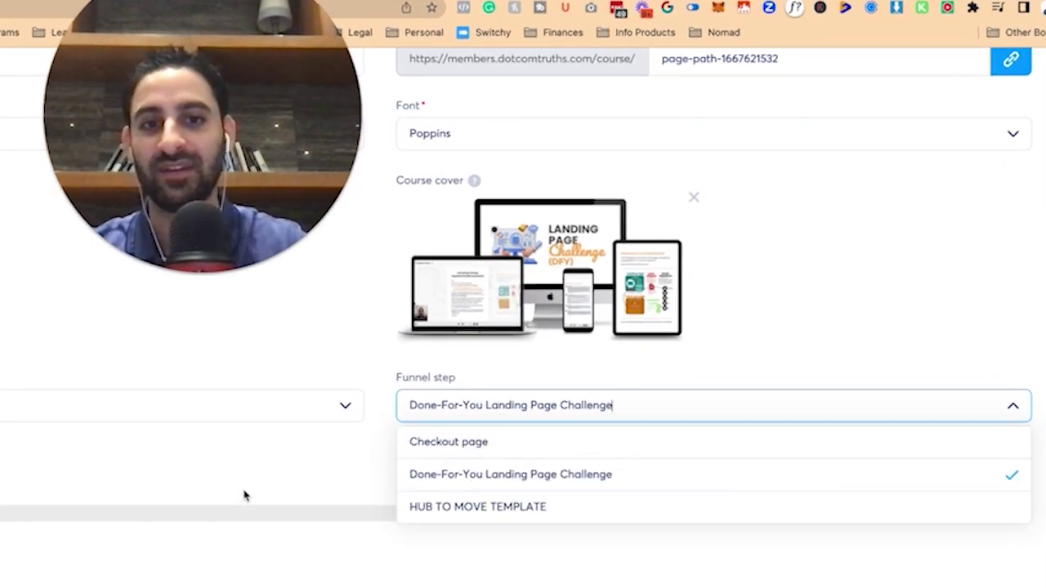
pyautogui.click(231, 434)
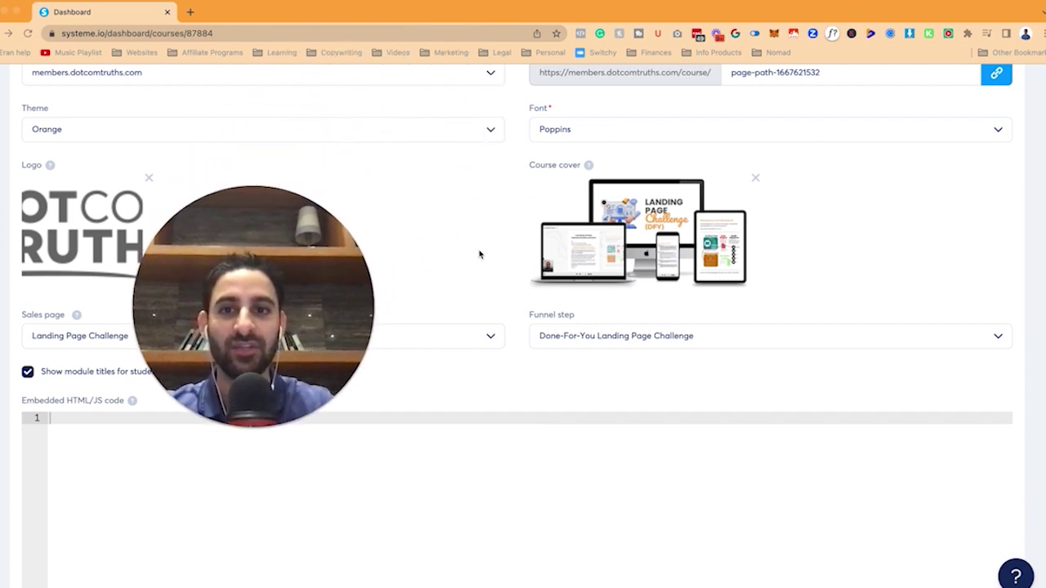
pyautogui.scroll(2, 479, 254)
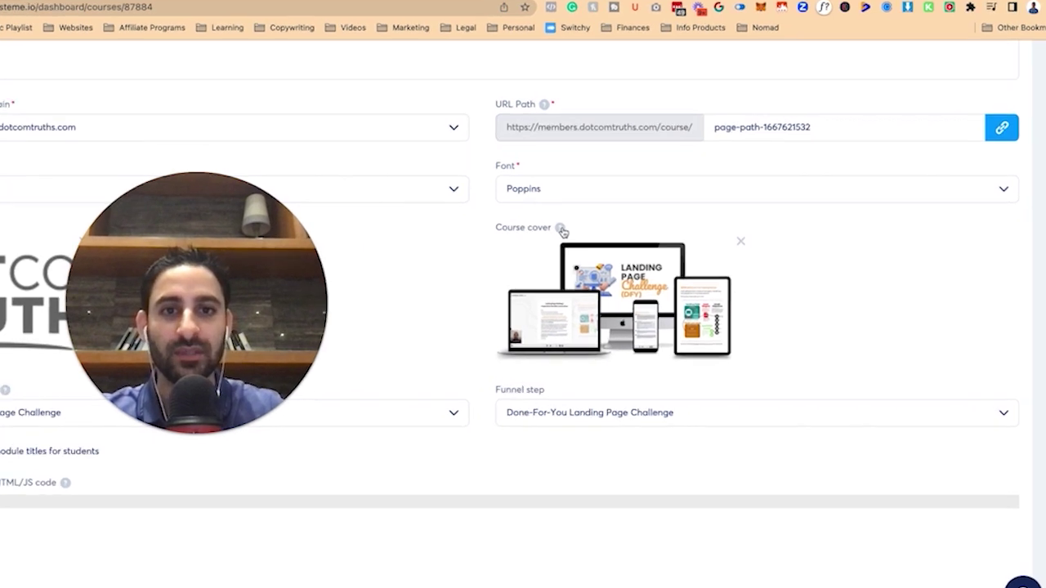
pyautogui.moveTo(589, 237)
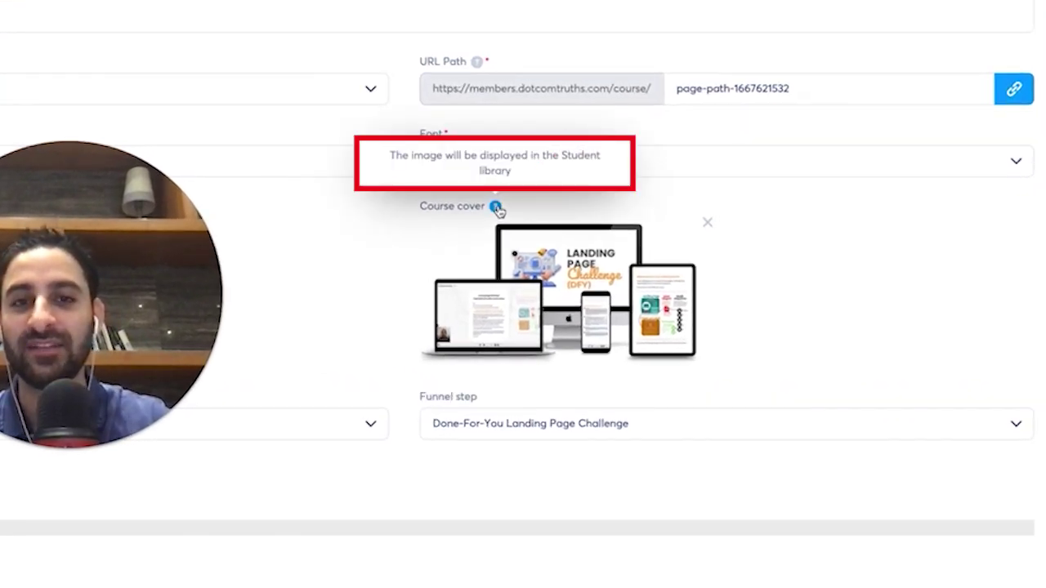
pyautogui.scroll(1, 349, 234)
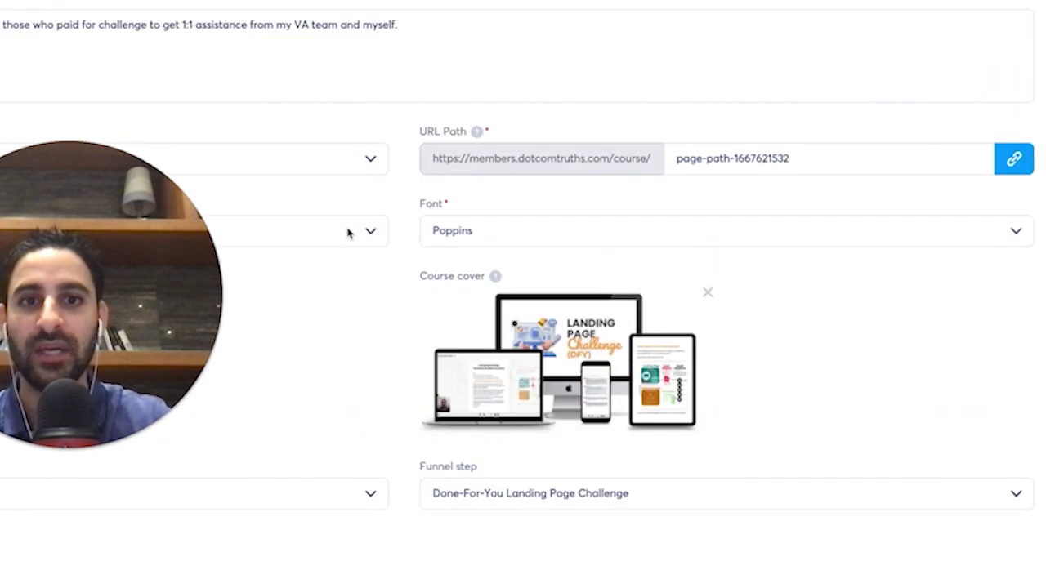
pyautogui.scroll(-1, 326, 80)
# Switch to the browser window showing the members' school Enrollments page
pyautogui.click(435, 24)
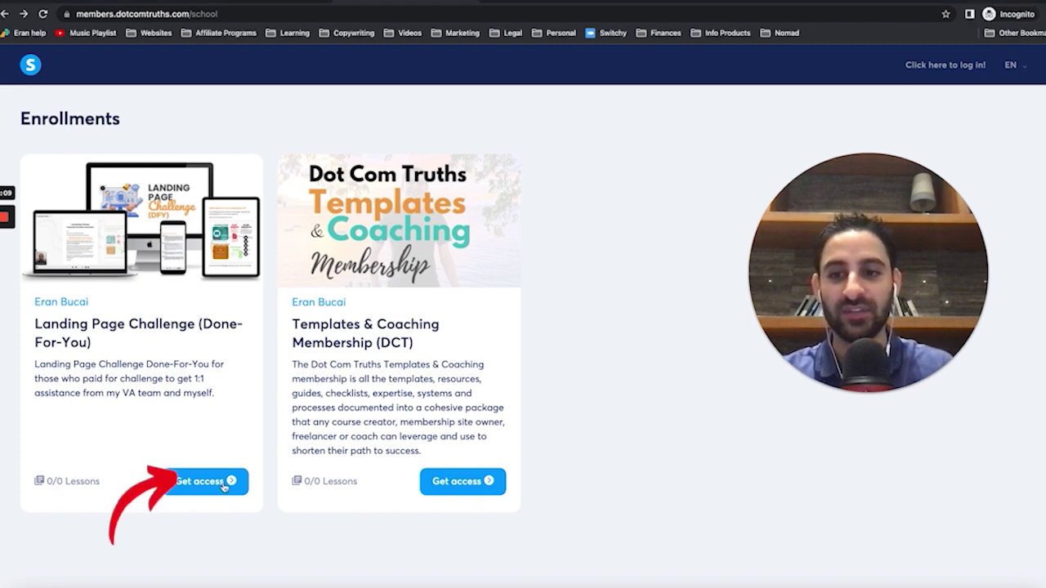
# Log in from the Landing Page Challenge course and open Resources > Member-only deals, showing the Email Hosting offer
pyautogui.click(214, 483)
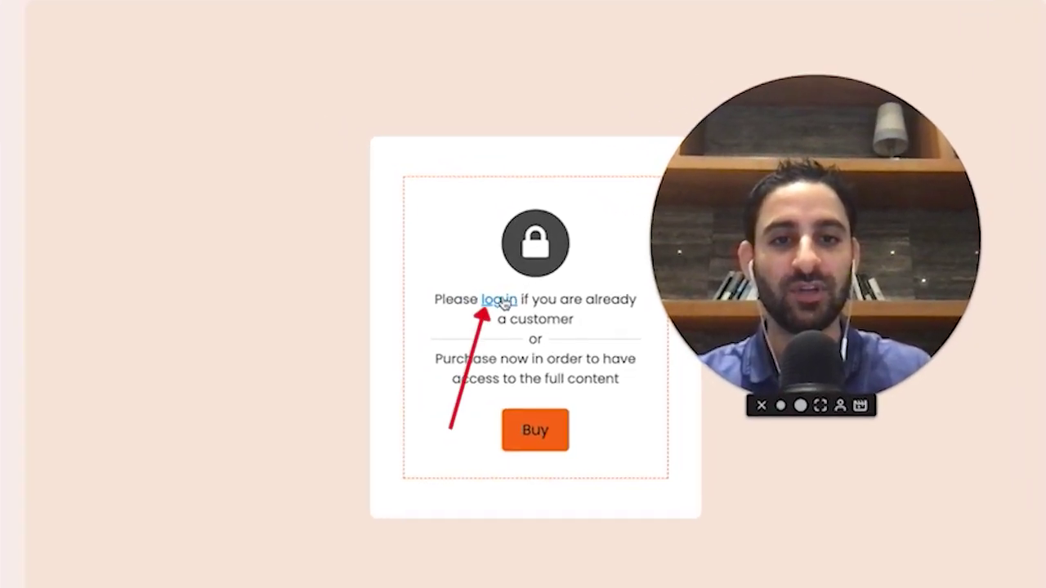
pyautogui.click(581, 309)
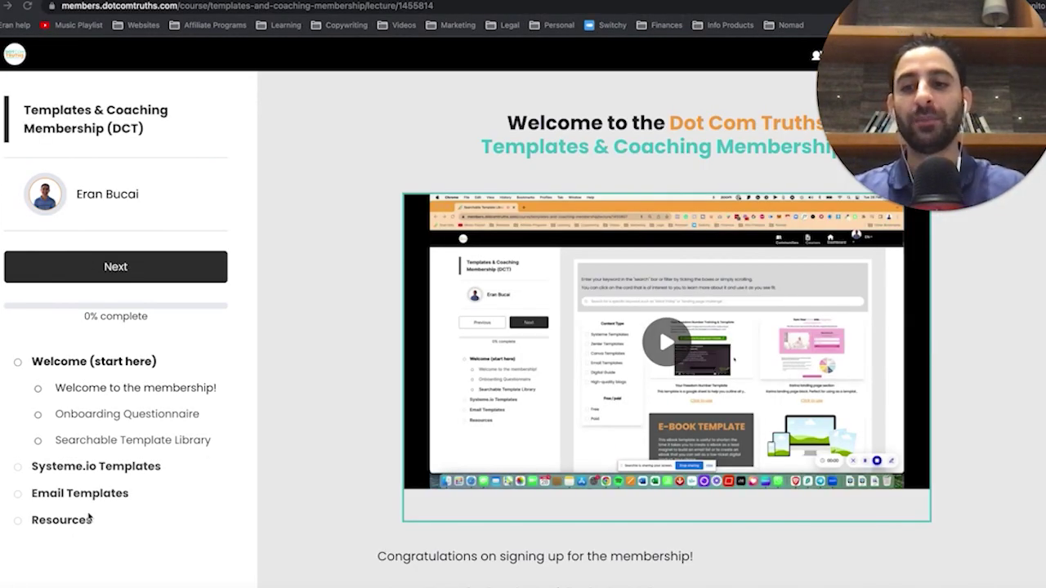
pyautogui.click(73, 521)
pyautogui.scroll(-2, 115, 523)
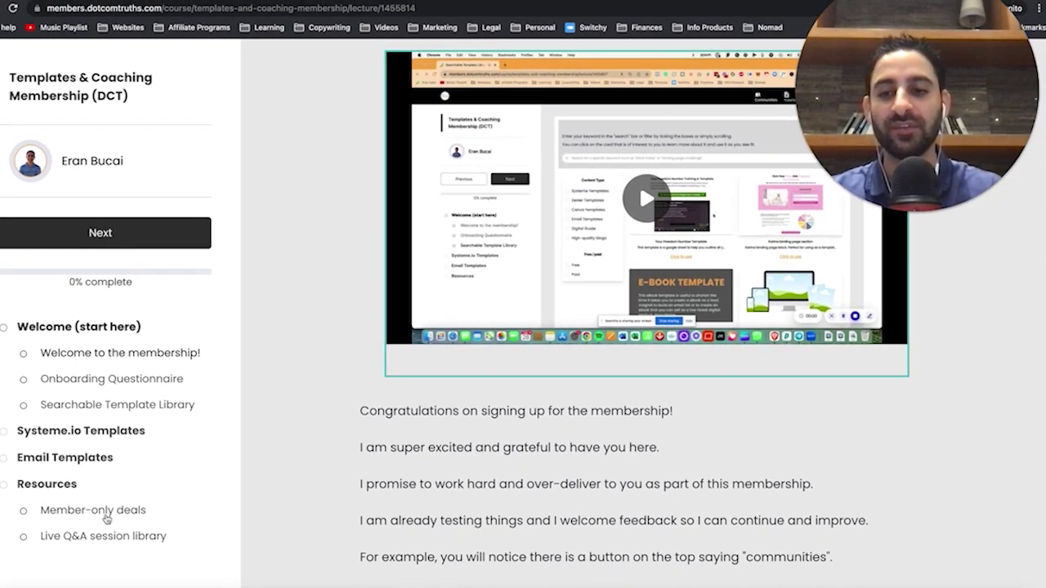
pyautogui.click(104, 515)
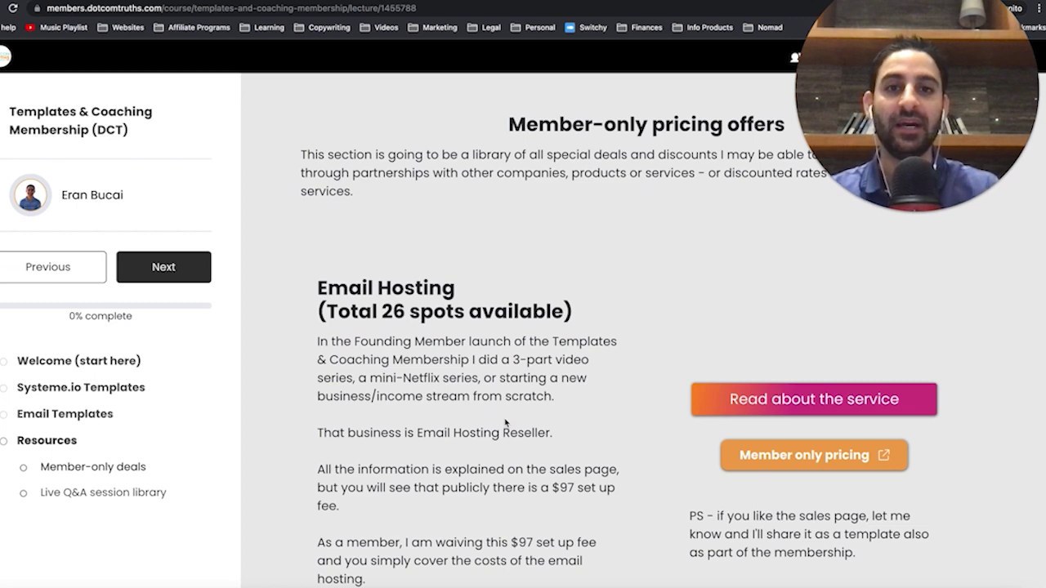
pyautogui.scroll(-4, 506, 423)
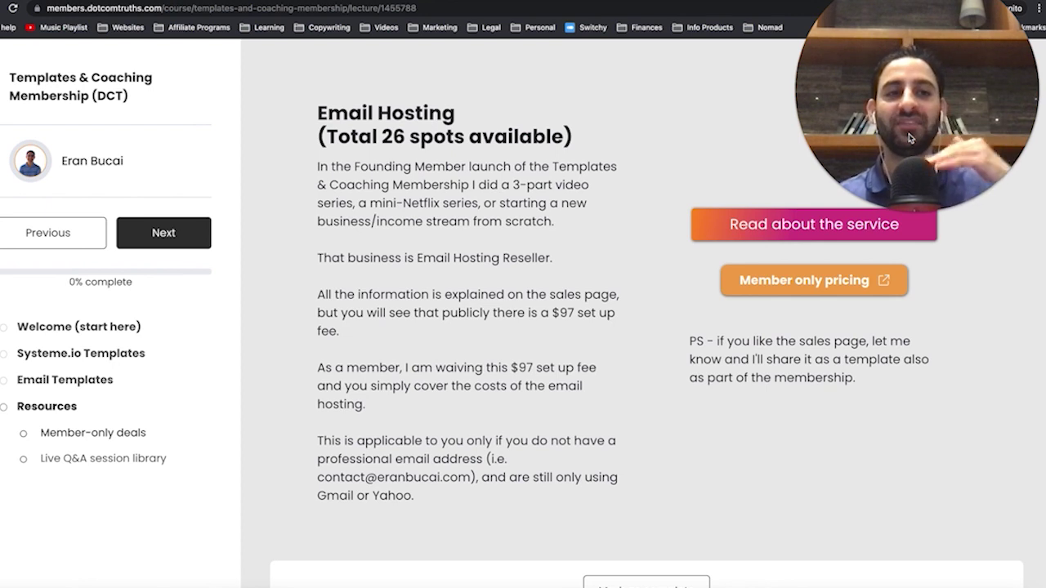
pyautogui.moveTo(897, 132); pyautogui.dragTo(446, 262)
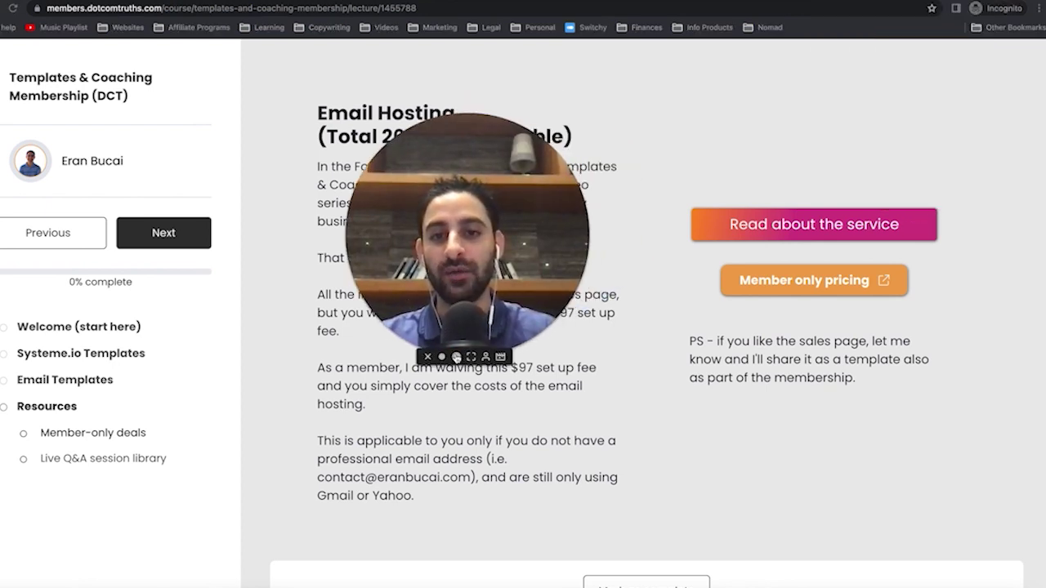